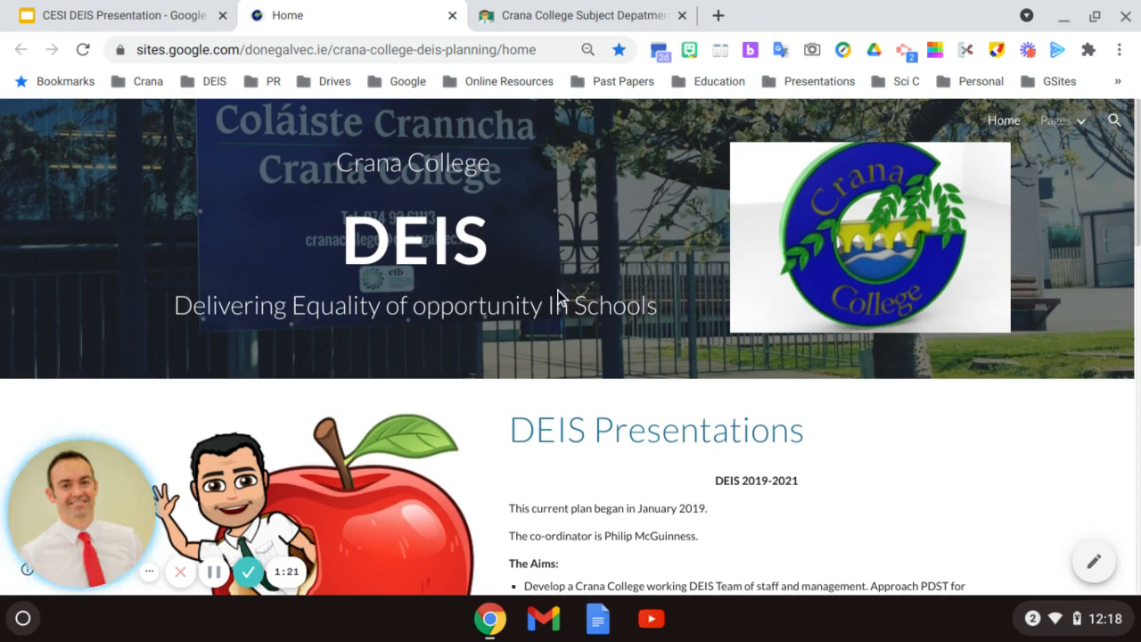
{"action": "scroll", "coordinate": [557, 290], "scroll_direction": "down", "scroll_amount": 2}
{"action": "scroll", "coordinate": [555, 292], "scroll_direction": "down", "scroll_amount": 4}
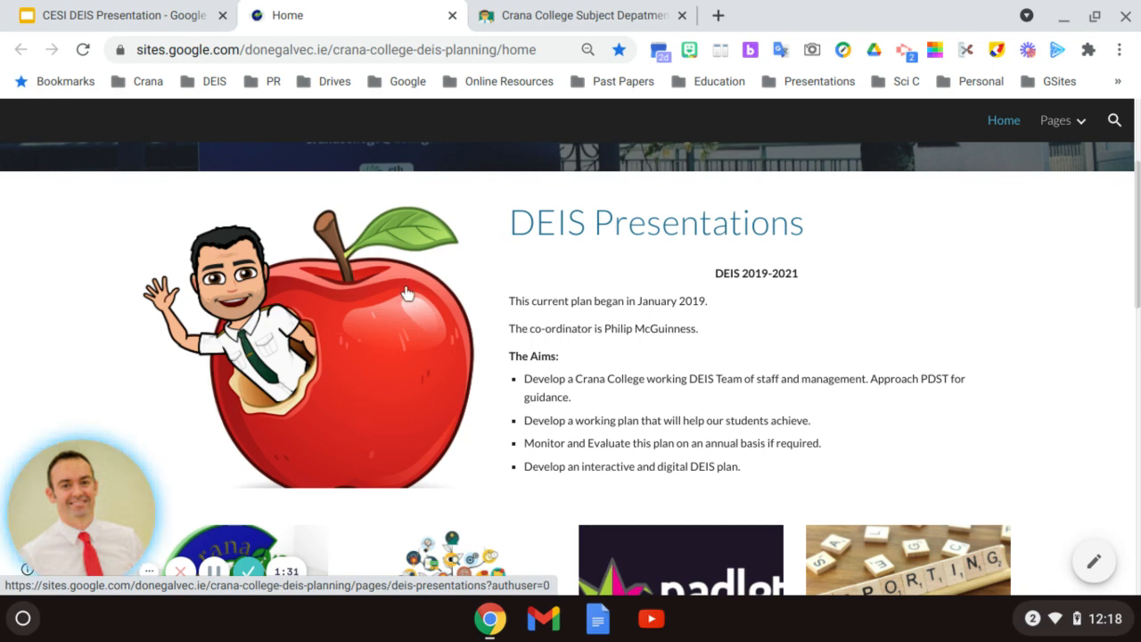
{"action": "left_click", "coordinate": [406, 323]}
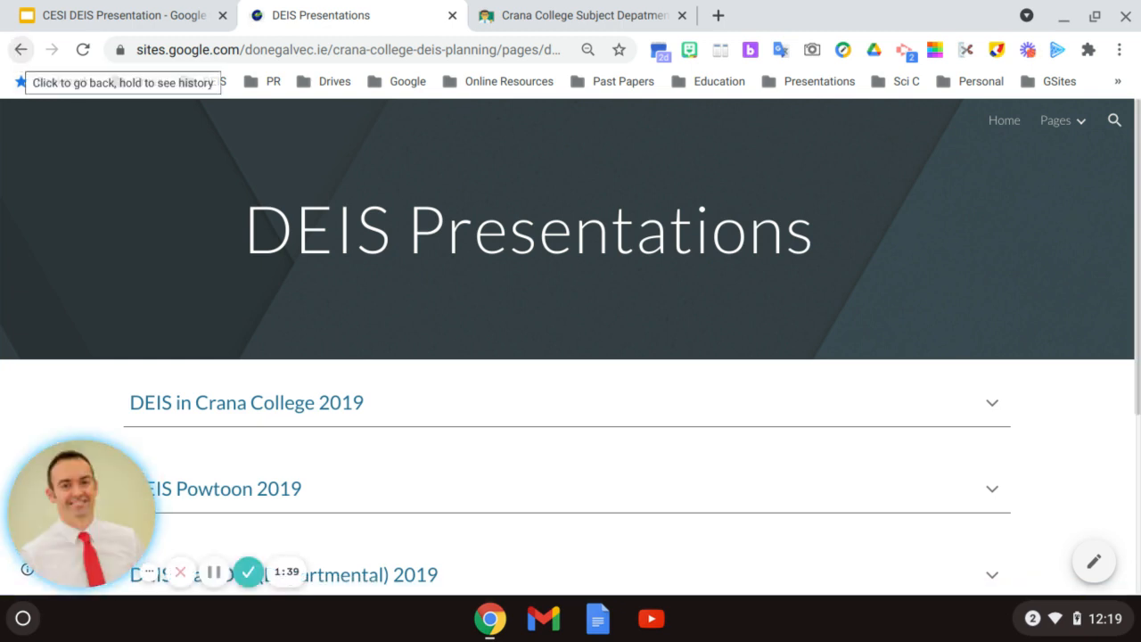
{"action": "left_click", "coordinate": [22, 50]}
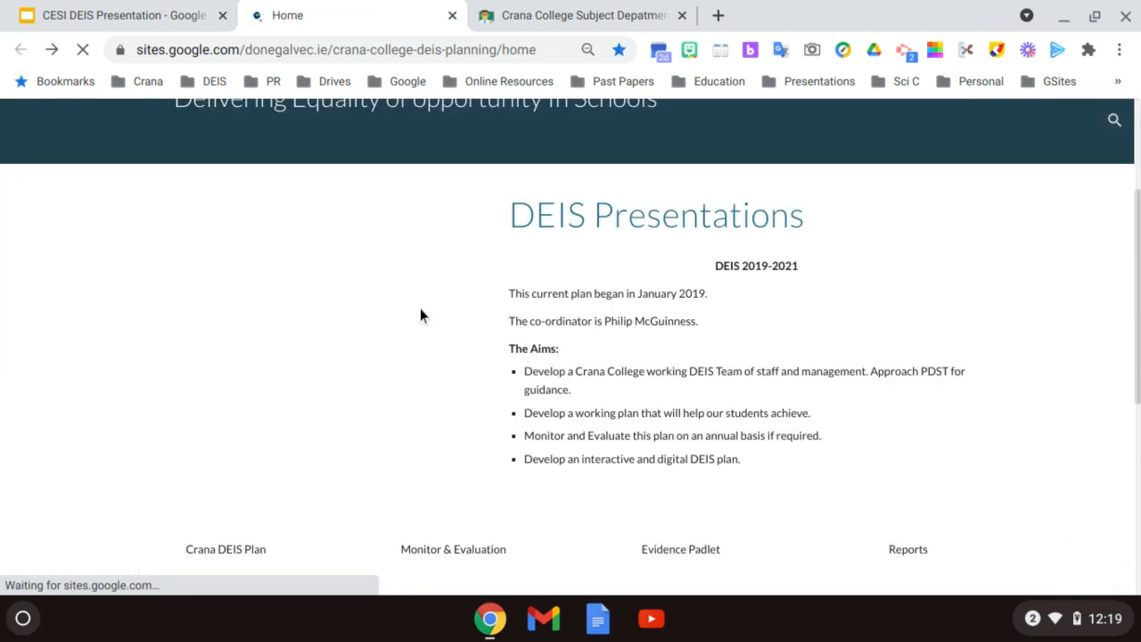
{"action": "scroll", "coordinate": [422, 322], "scroll_direction": "down", "scroll_amount": 3}
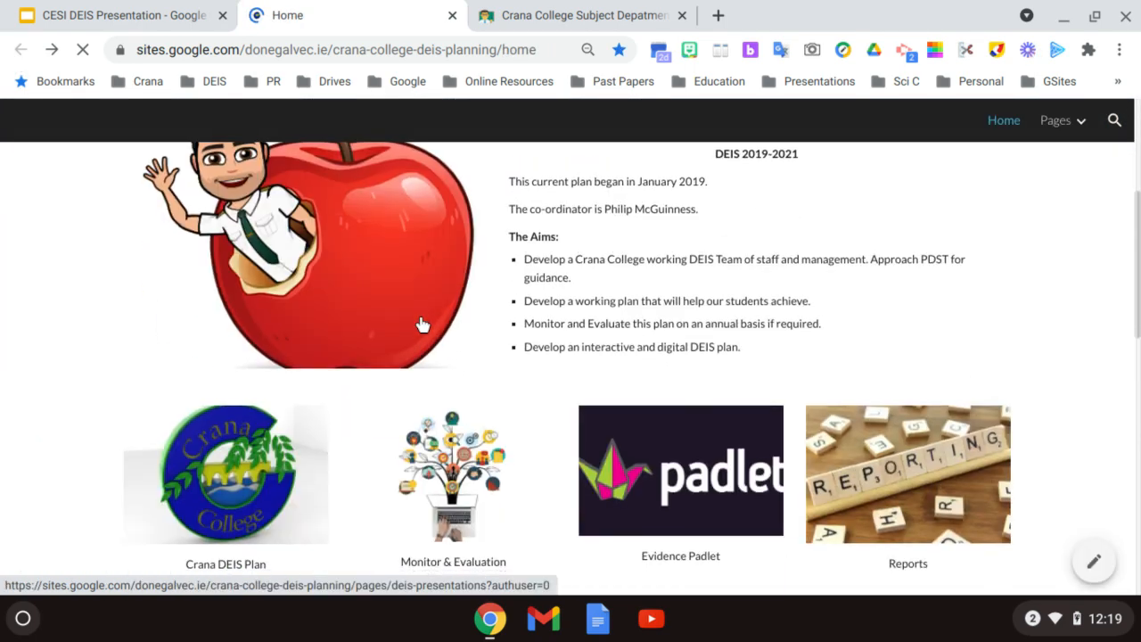
{"action": "scroll", "coordinate": [422, 323], "scroll_direction": "down", "scroll_amount": 2}
{"action": "scroll", "coordinate": [420, 316], "scroll_direction": "down", "scroll_amount": 2}
{"action": "scroll", "coordinate": [420, 317], "scroll_direction": "down", "scroll_amount": 1}
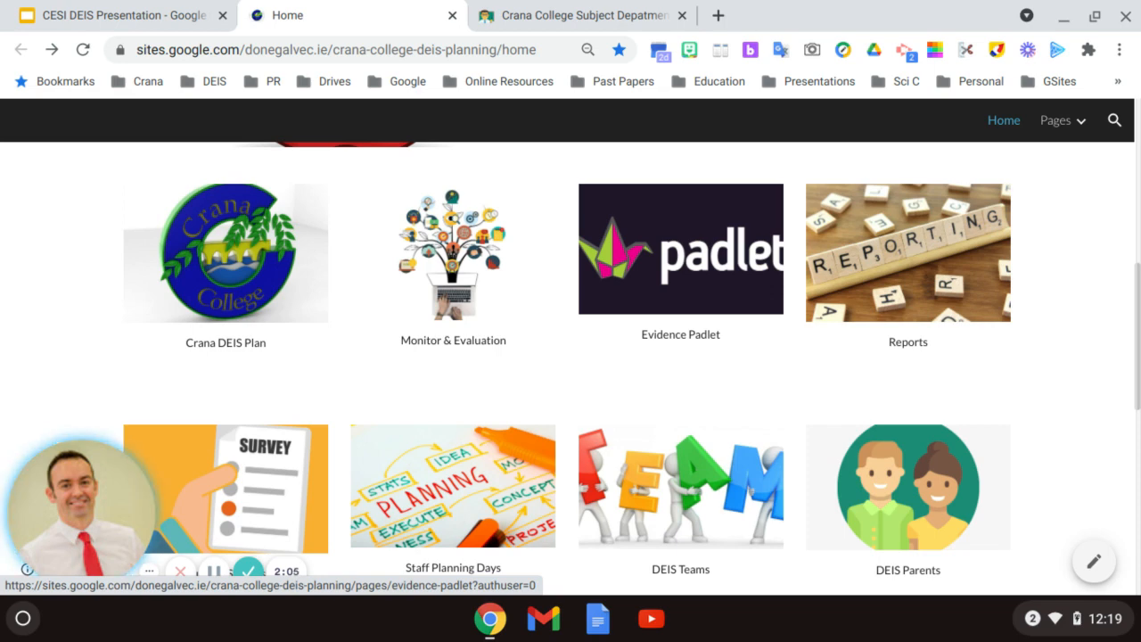
{"action": "scroll", "coordinate": [616, 305], "scroll_direction": "down", "scroll_amount": 3}
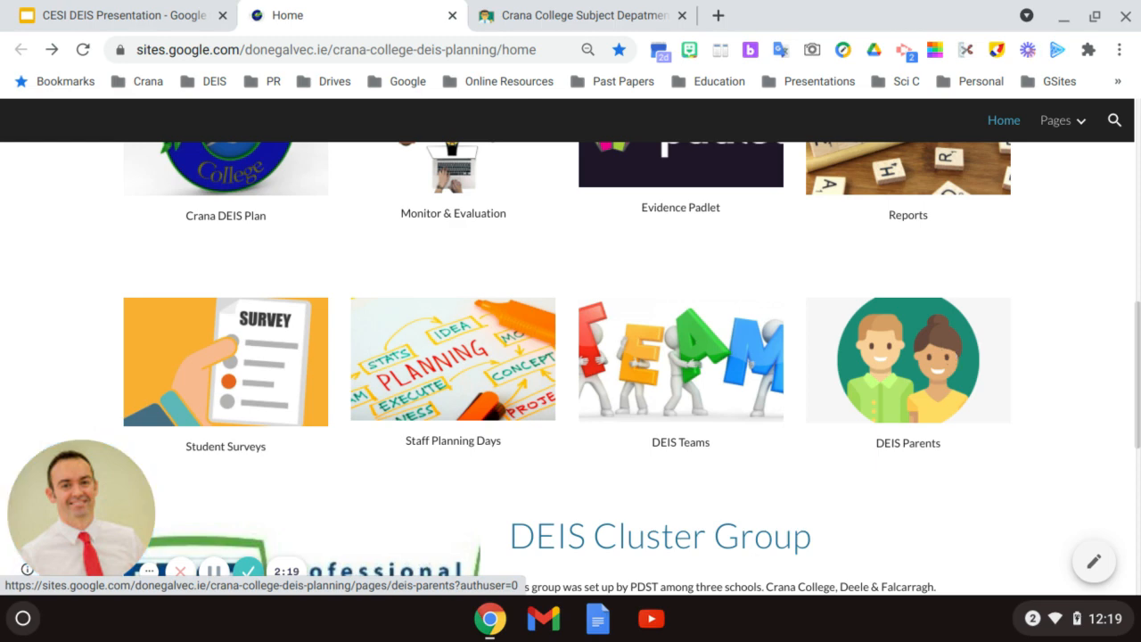
{"action": "scroll", "coordinate": [845, 558], "scroll_direction": "down", "scroll_amount": 3}
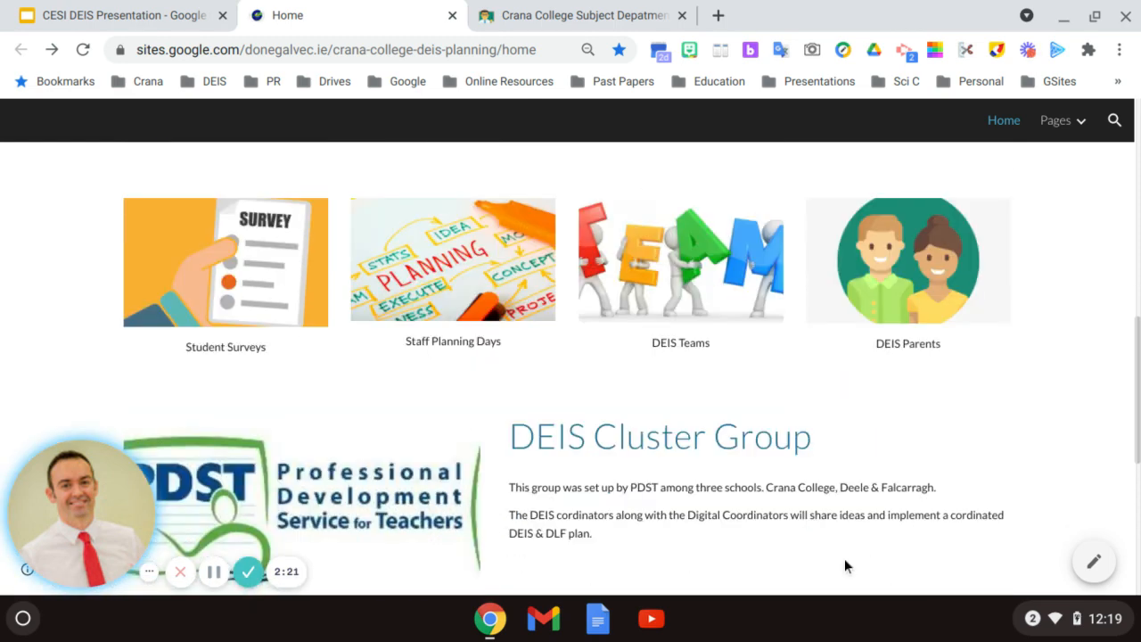
{"action": "scroll", "coordinate": [845, 558], "scroll_direction": "down", "scroll_amount": 2}
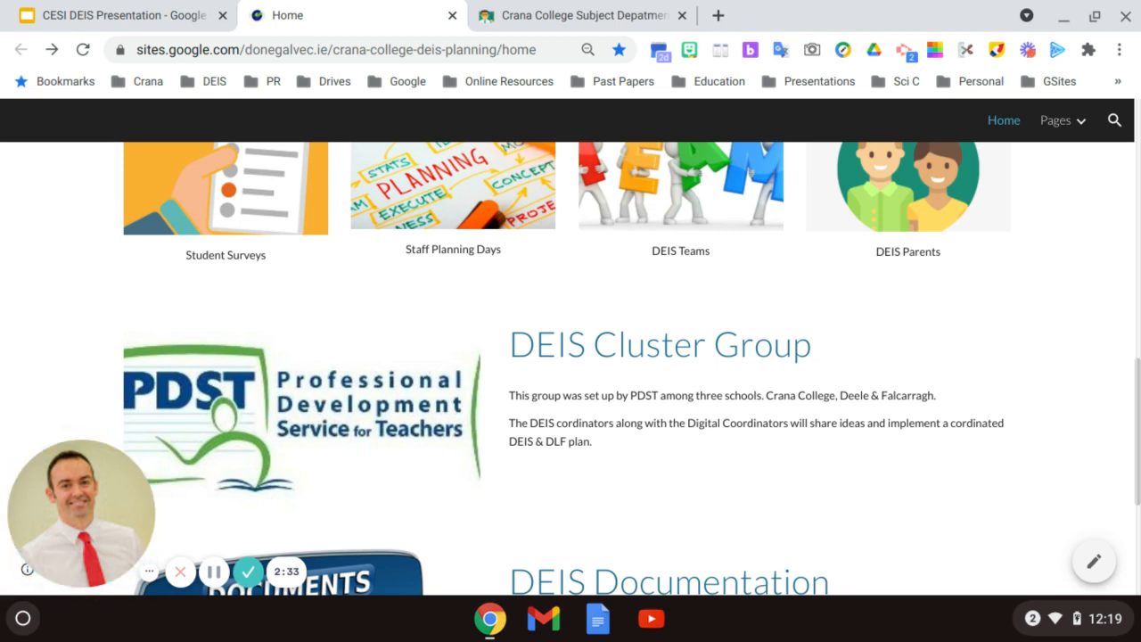
{"action": "scroll", "coordinate": [803, 546], "scroll_direction": "down", "scroll_amount": 2}
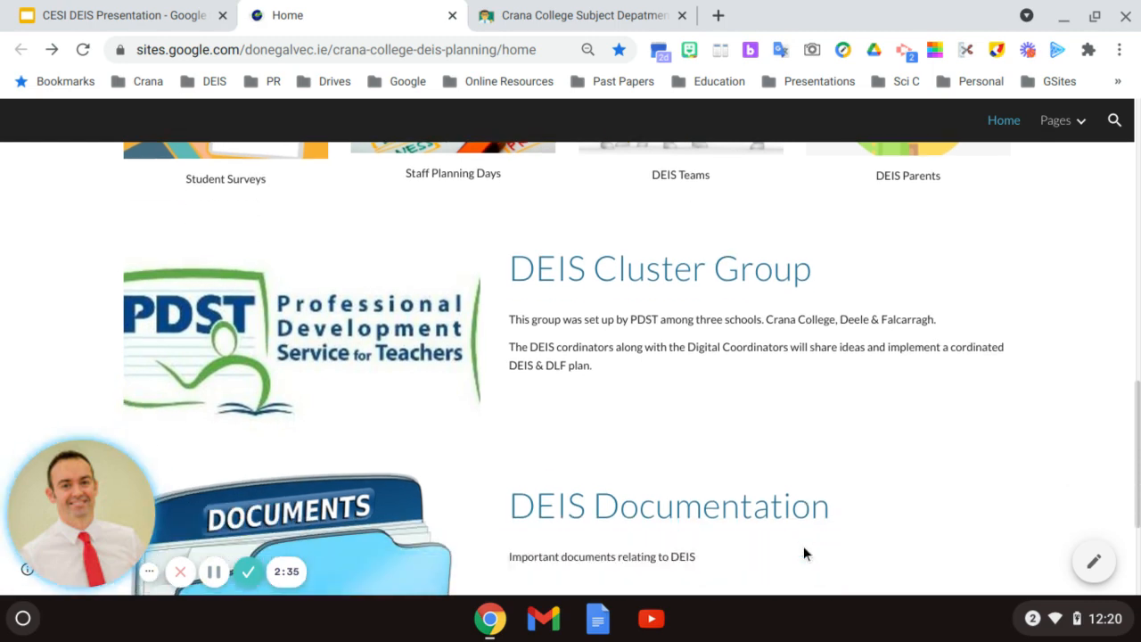
{"action": "scroll", "coordinate": [803, 545], "scroll_direction": "down", "scroll_amount": 2}
{"action": "scroll", "coordinate": [803, 545], "scroll_direction": "down", "scroll_amount": 1}
{"action": "scroll", "coordinate": [803, 546], "scroll_direction": "down", "scroll_amount": 2}
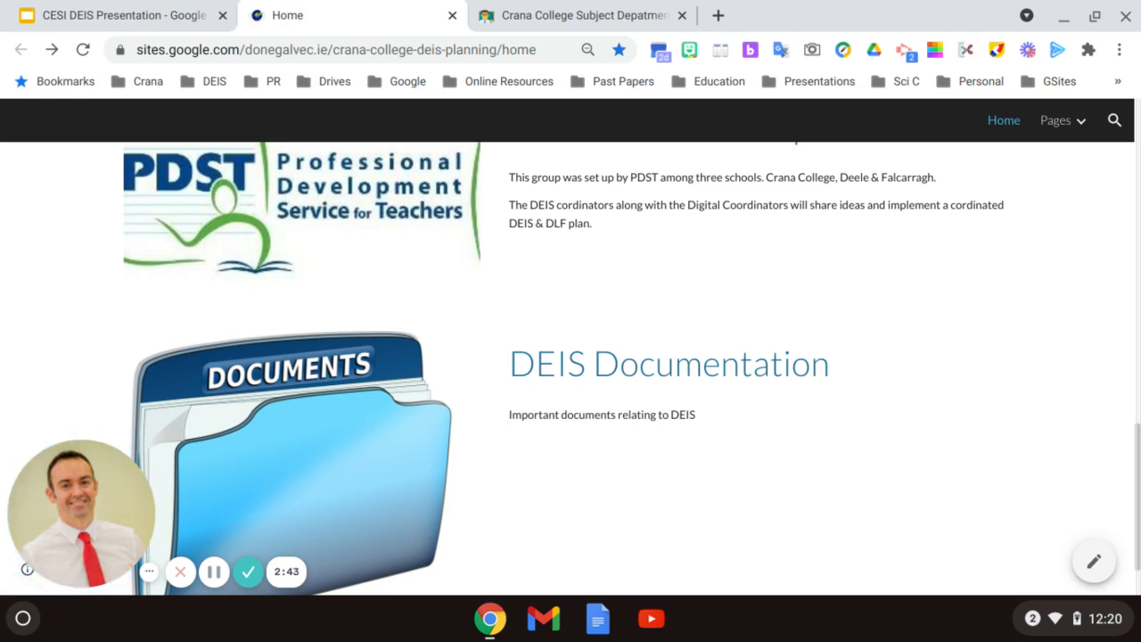
{"action": "scroll", "coordinate": [803, 545], "scroll_direction": "up", "scroll_amount": 2}
{"action": "scroll", "coordinate": [803, 545], "scroll_direction": "up", "scroll_amount": 2}
{"action": "scroll", "coordinate": [803, 546], "scroll_direction": "up", "scroll_amount": 2}
{"action": "scroll", "coordinate": [803, 545], "scroll_direction": "up", "scroll_amount": 1}
{"action": "scroll", "coordinate": [803, 546], "scroll_direction": "up", "scroll_amount": 1}
{"action": "scroll", "coordinate": [803, 546], "scroll_direction": "up", "scroll_amount": 1}
{"action": "scroll", "coordinate": [804, 545], "scroll_direction": "up", "scroll_amount": 1}
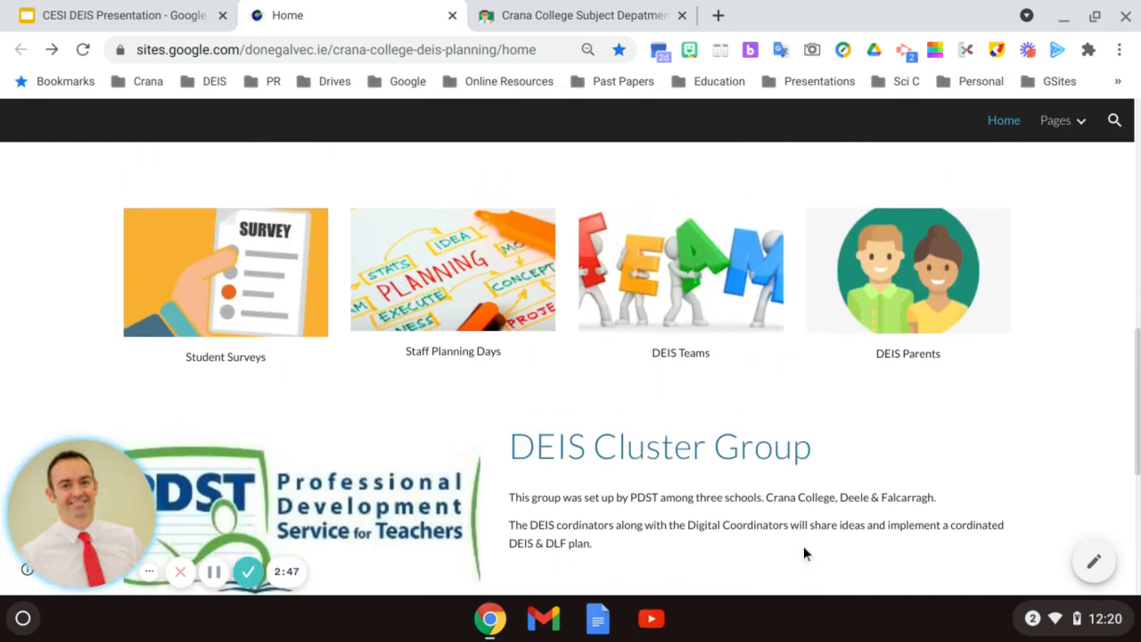
{"action": "scroll", "coordinate": [803, 545], "scroll_direction": "up", "scroll_amount": 1}
{"action": "scroll", "coordinate": [803, 546], "scroll_direction": "up", "scroll_amount": 1}
{"action": "scroll", "coordinate": [804, 546], "scroll_direction": "up", "scroll_amount": 1}
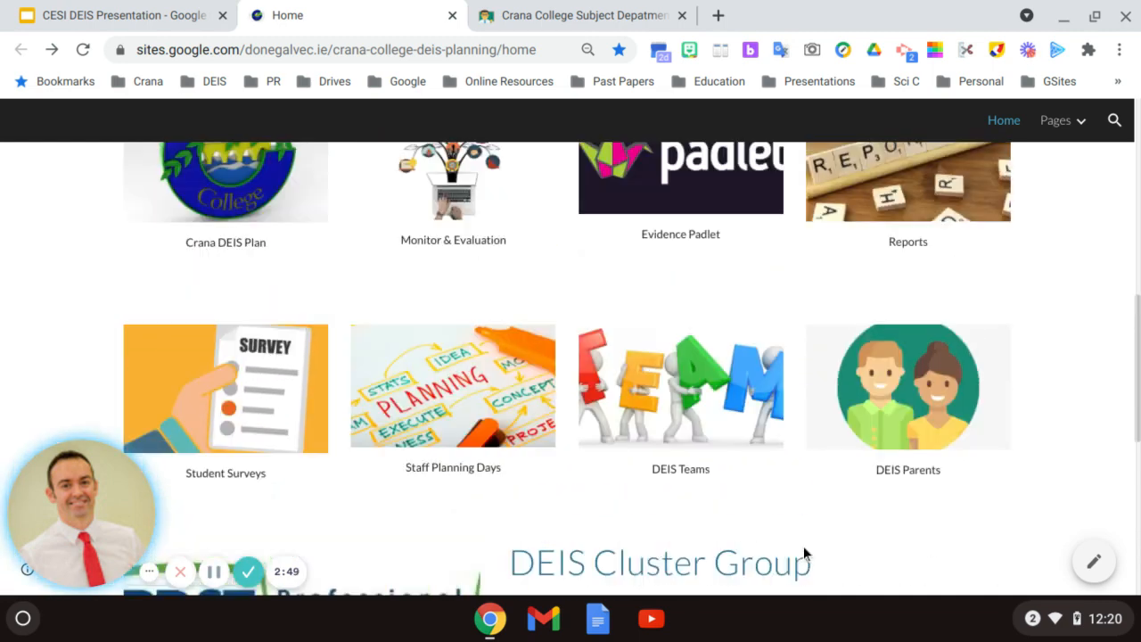
{"action": "scroll", "coordinate": [803, 545], "scroll_direction": "up", "scroll_amount": 1}
{"action": "scroll", "coordinate": [803, 546], "scroll_direction": "up", "scroll_amount": 1}
{"action": "scroll", "coordinate": [803, 546], "scroll_direction": "up", "scroll_amount": 1}
{"action": "scroll", "coordinate": [804, 546], "scroll_direction": "up", "scroll_amount": 1}
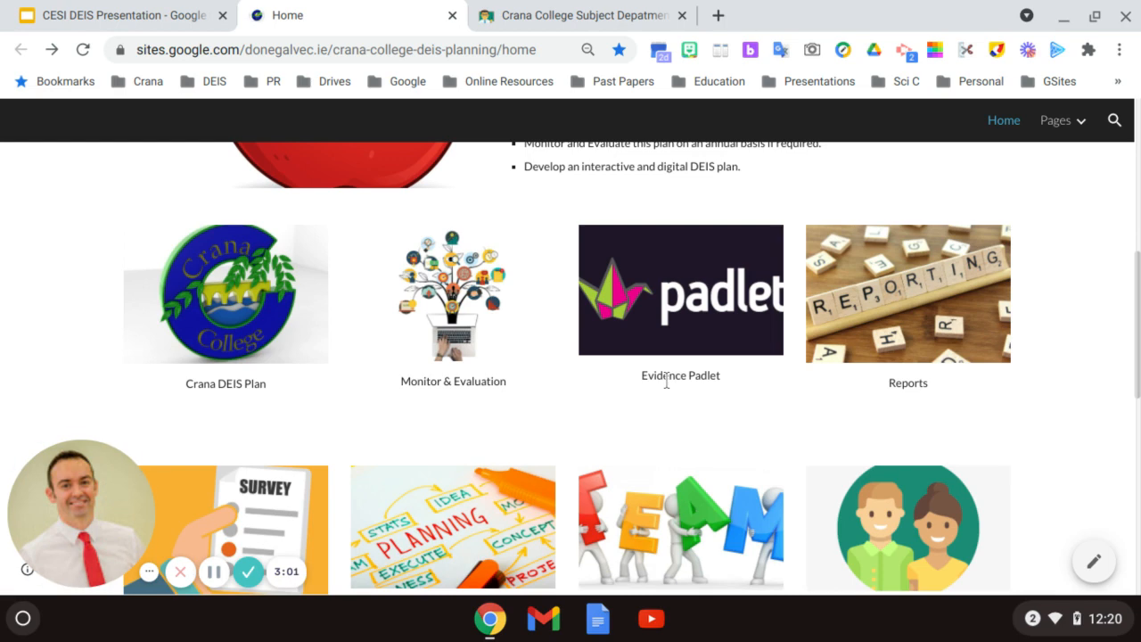
{"action": "scroll", "coordinate": [666, 381], "scroll_direction": "down", "scroll_amount": 3}
{"action": "scroll", "coordinate": [666, 382], "scroll_direction": "down", "scroll_amount": 2}
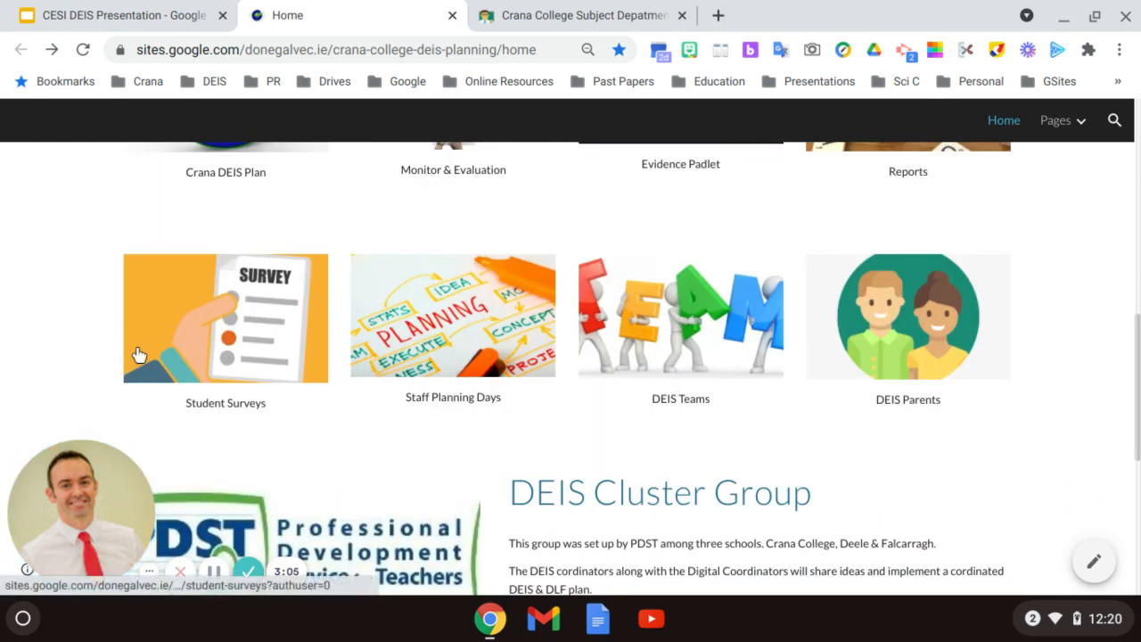
Step: Go to the Student Surveys page and expand the Junior Cycle Survey section to show its form link
{"action": "left_click", "coordinate": [241, 325]}
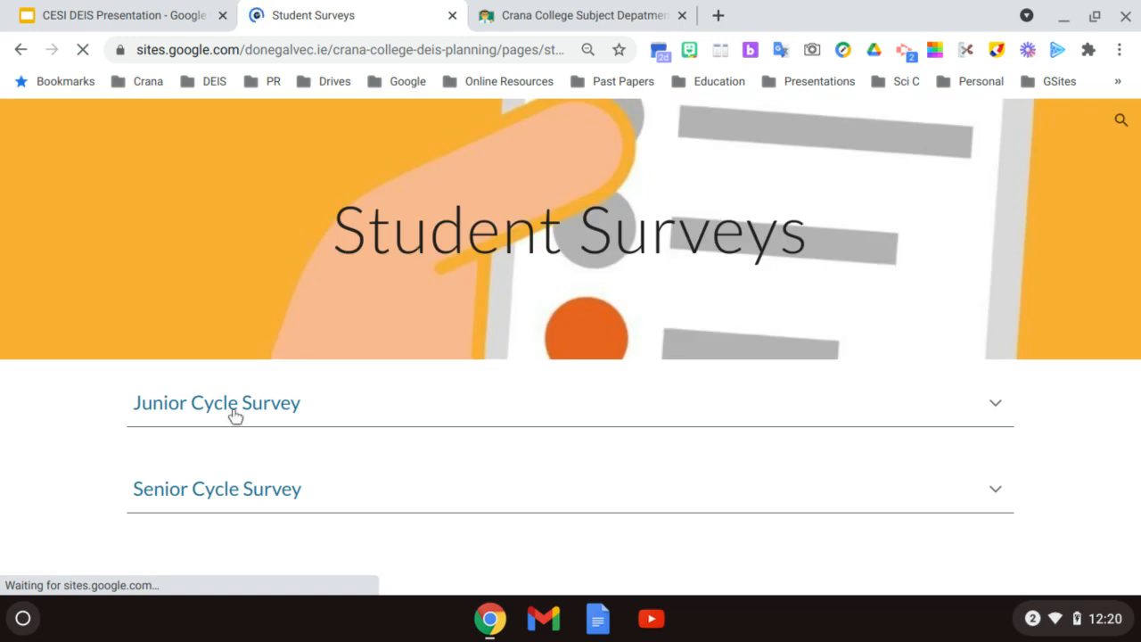
{"action": "left_click", "coordinate": [236, 409]}
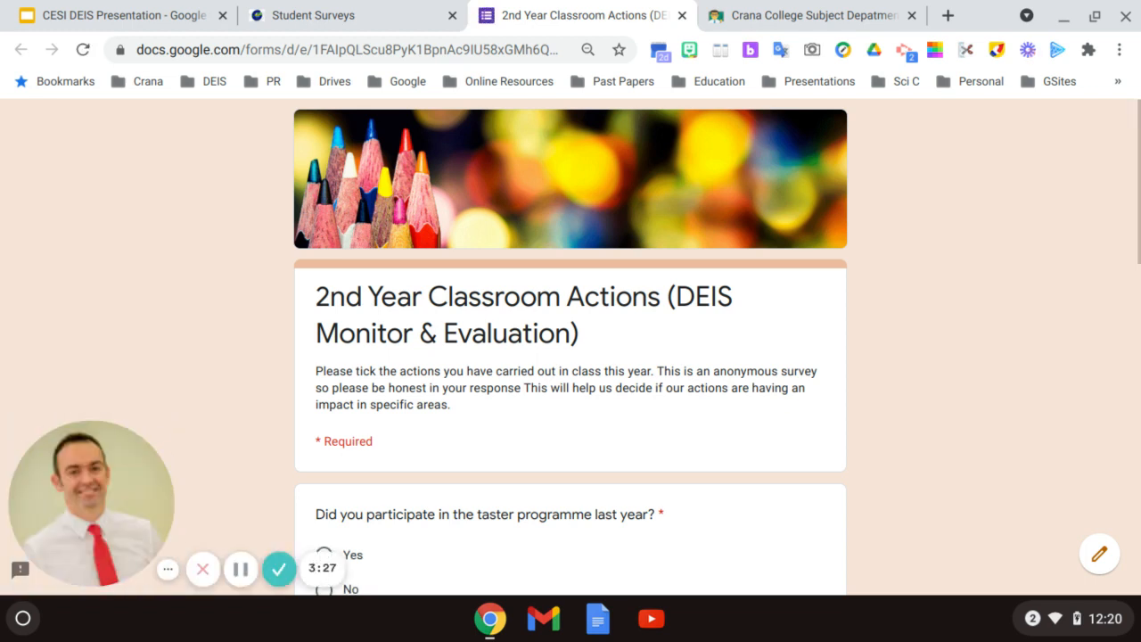
{"action": "scroll", "coordinate": [304, 456], "scroll_direction": "down", "scroll_amount": 3}
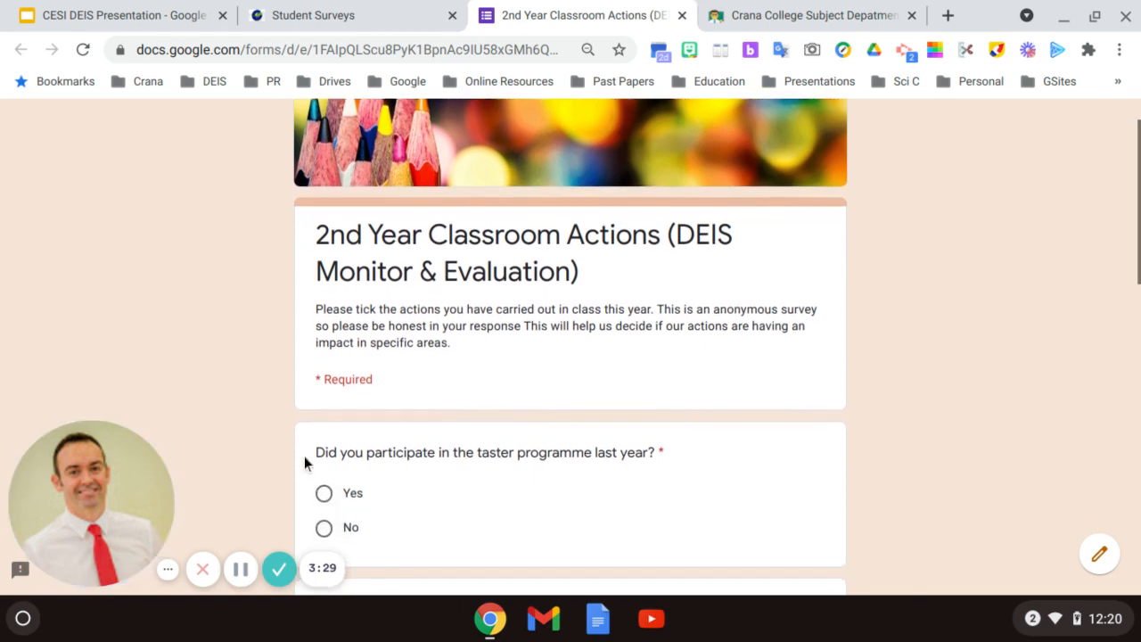
{"action": "scroll", "coordinate": [304, 456], "scroll_direction": "down", "scroll_amount": 2}
{"action": "scroll", "coordinate": [304, 462], "scroll_direction": "down", "scroll_amount": 2}
{"action": "scroll", "coordinate": [304, 462], "scroll_direction": "down", "scroll_amount": 3}
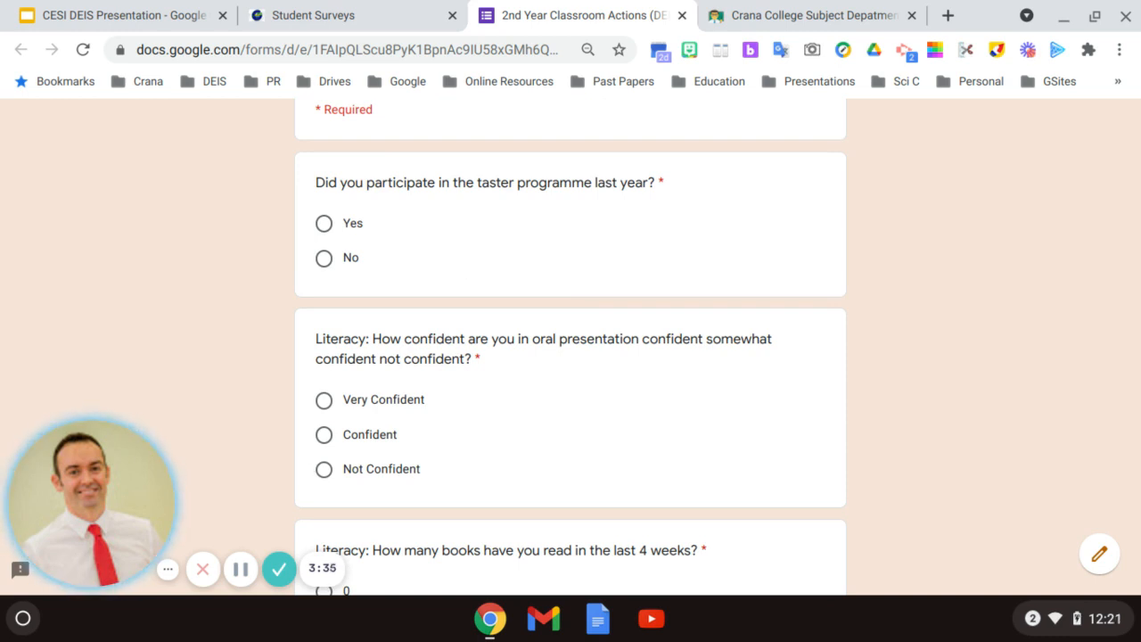
{"action": "scroll", "coordinate": [302, 462], "scroll_direction": "down", "scroll_amount": 1}
{"action": "scroll", "coordinate": [303, 462], "scroll_direction": "down", "scroll_amount": 1}
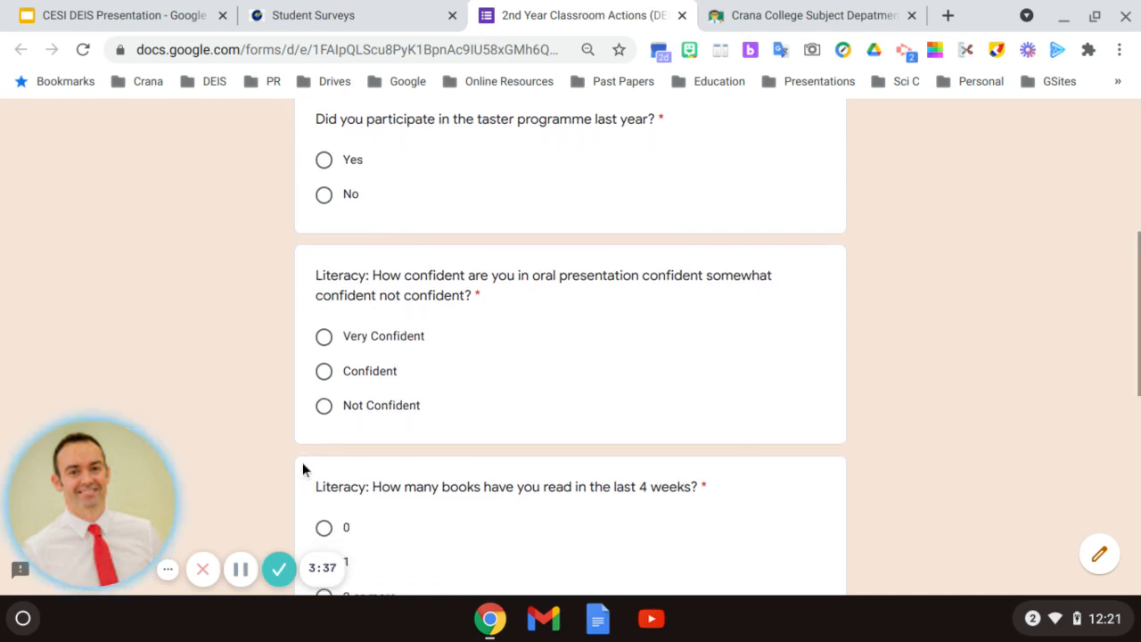
{"action": "scroll", "coordinate": [302, 462], "scroll_direction": "down", "scroll_amount": 1}
{"action": "scroll", "coordinate": [303, 461], "scroll_direction": "down", "scroll_amount": 1}
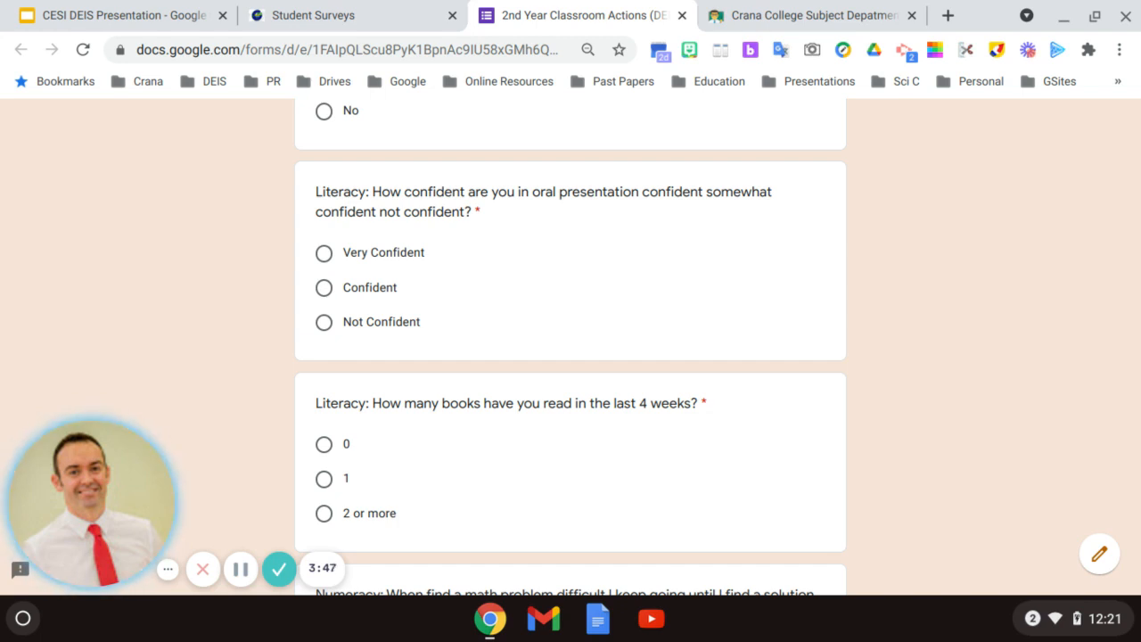
{"action": "scroll", "coordinate": [303, 462], "scroll_direction": "up", "scroll_amount": 1}
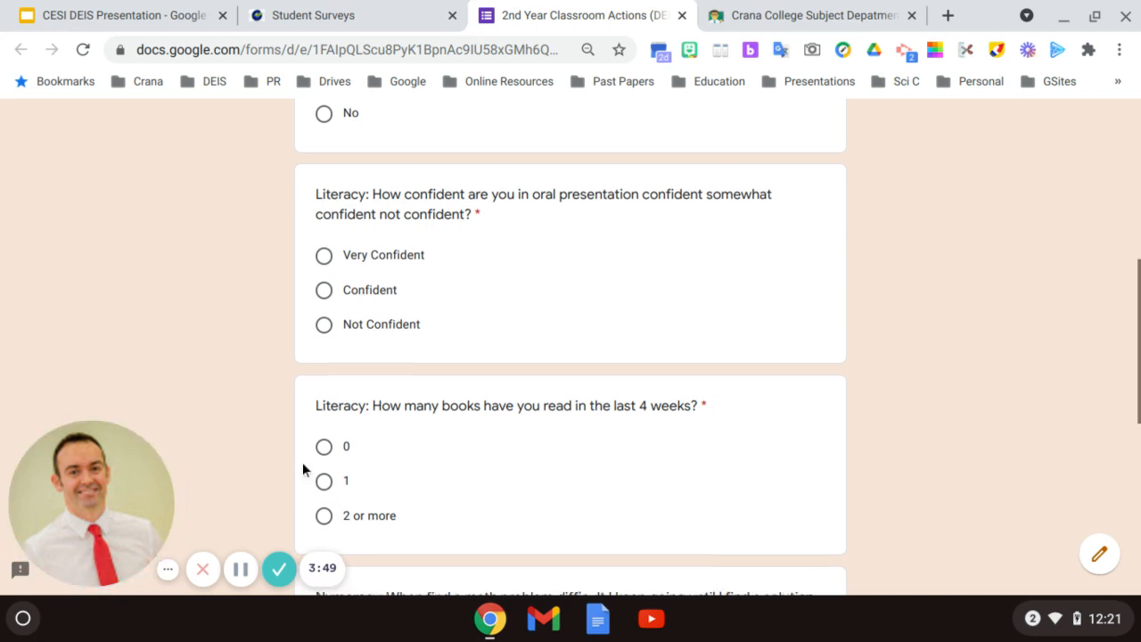
{"action": "scroll", "coordinate": [303, 462], "scroll_direction": "up", "scroll_amount": 3}
{"action": "scroll", "coordinate": [303, 462], "scroll_direction": "up", "scroll_amount": 3}
{"action": "scroll", "coordinate": [302, 462], "scroll_direction": "up", "scroll_amount": 2}
{"action": "scroll", "coordinate": [302, 462], "scroll_direction": "up", "scroll_amount": 2}
{"action": "scroll", "coordinate": [303, 462], "scroll_direction": "up", "scroll_amount": 2}
{"action": "scroll", "coordinate": [302, 461], "scroll_direction": "up", "scroll_amount": 1}
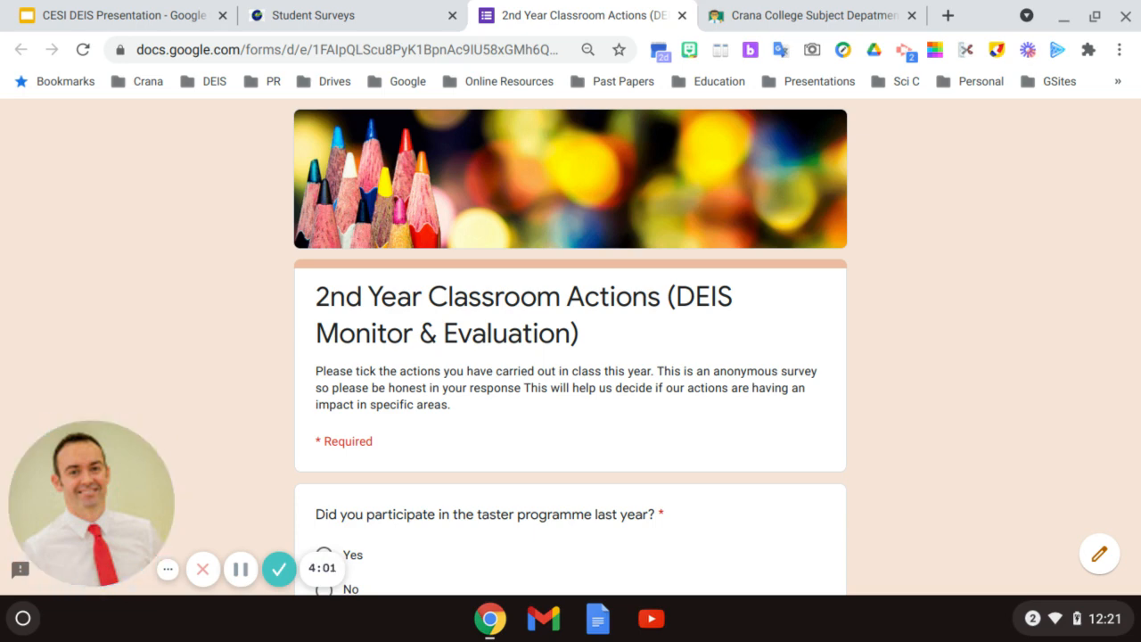
Step: Close the 2nd Year Classroom Actions survey tab, returning to the Student Surveys page
{"action": "left_click", "coordinate": [684, 15]}
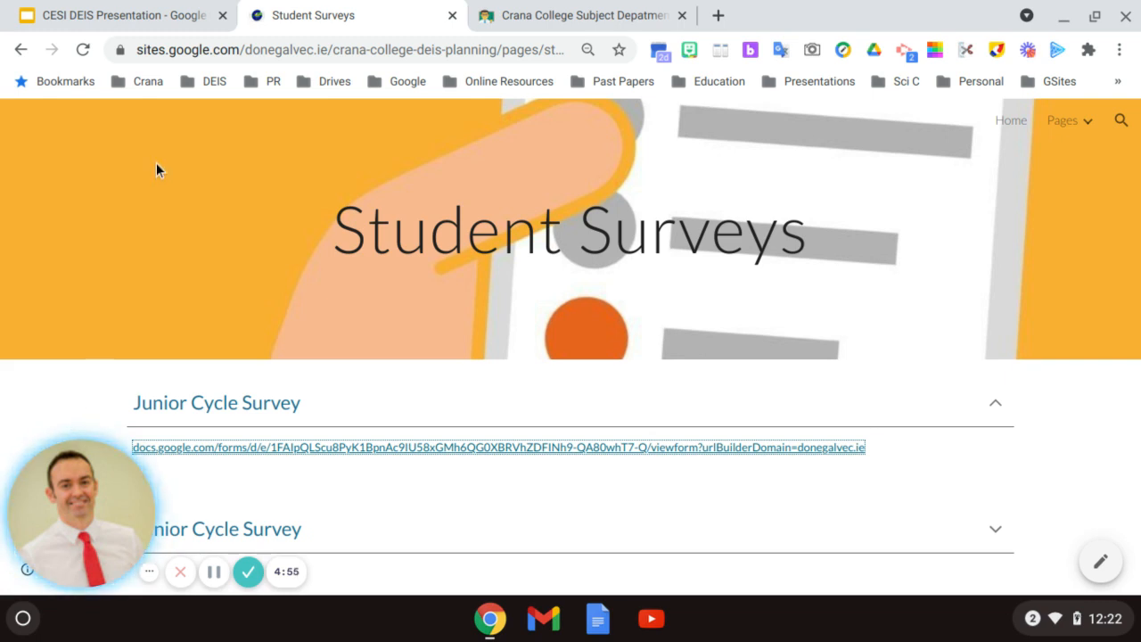
Step: From the home page, go to DEIS Presentations and expand DEIS in Crana College 2019 to show its Prezi link
{"action": "left_click", "coordinate": [19, 50]}
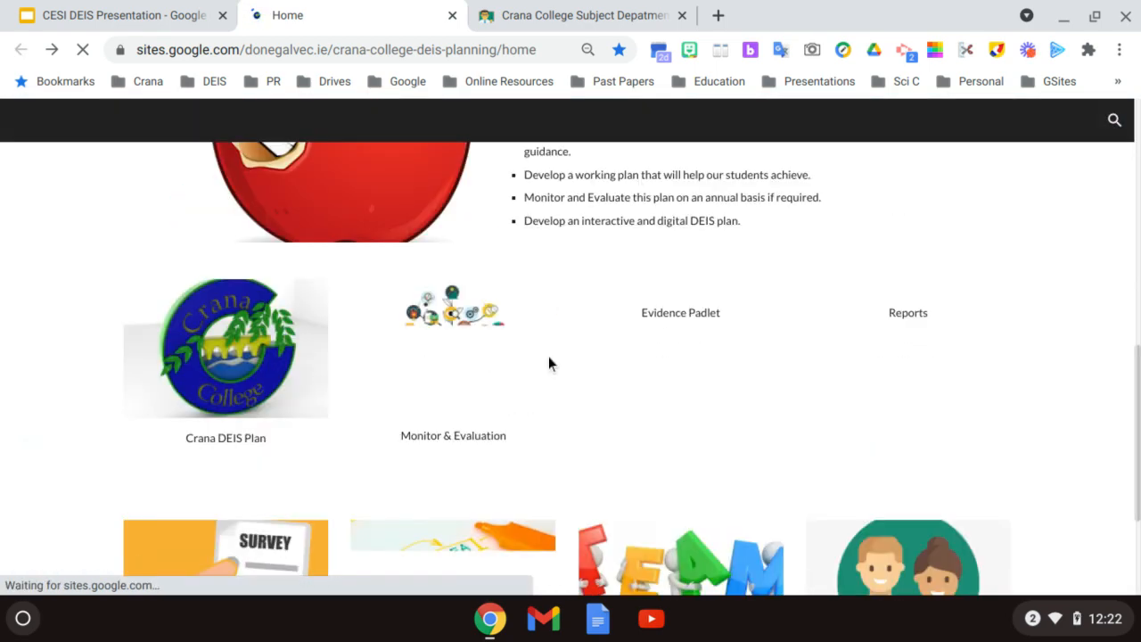
{"action": "scroll", "coordinate": [549, 356], "scroll_direction": "up", "scroll_amount": 3}
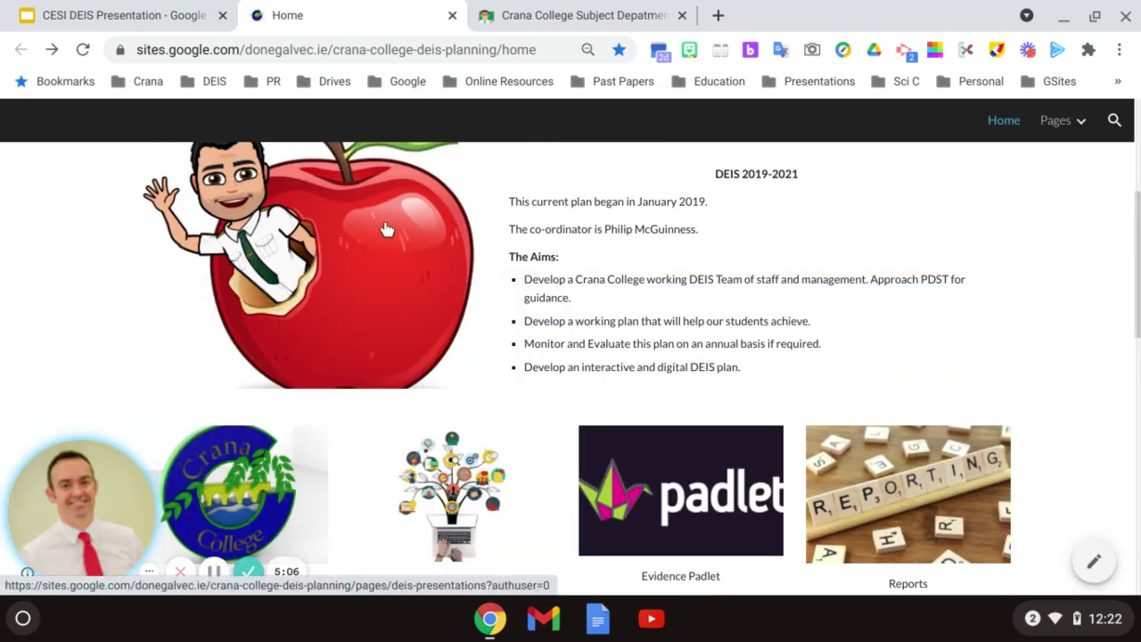
{"action": "left_click", "coordinate": [389, 220]}
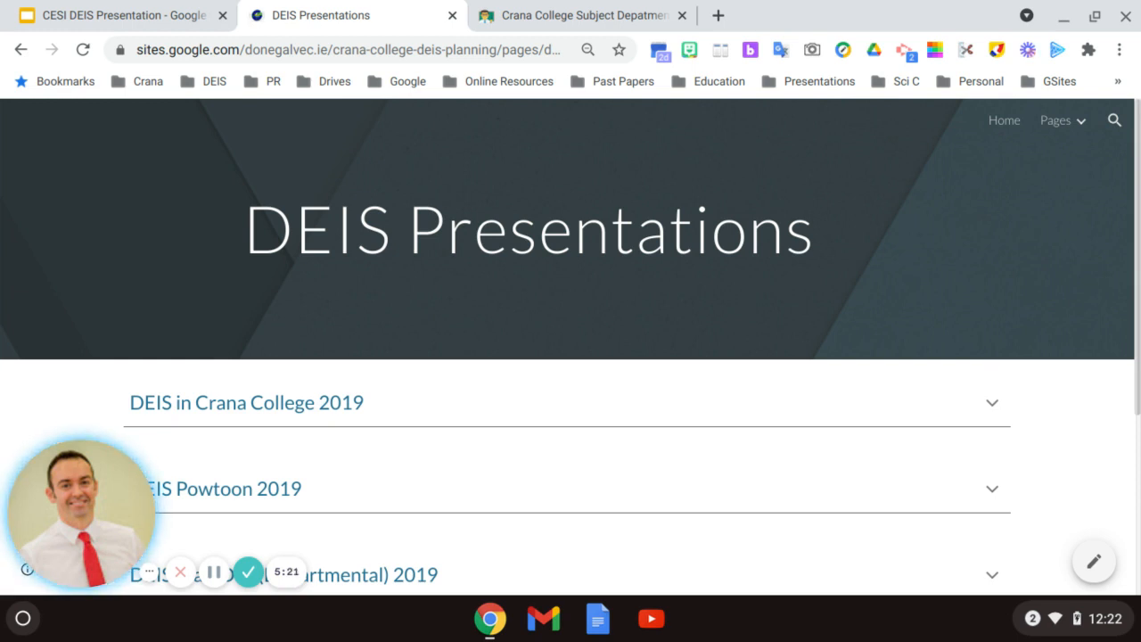
{"action": "scroll", "coordinate": [68, 321], "scroll_direction": "down", "scroll_amount": 2}
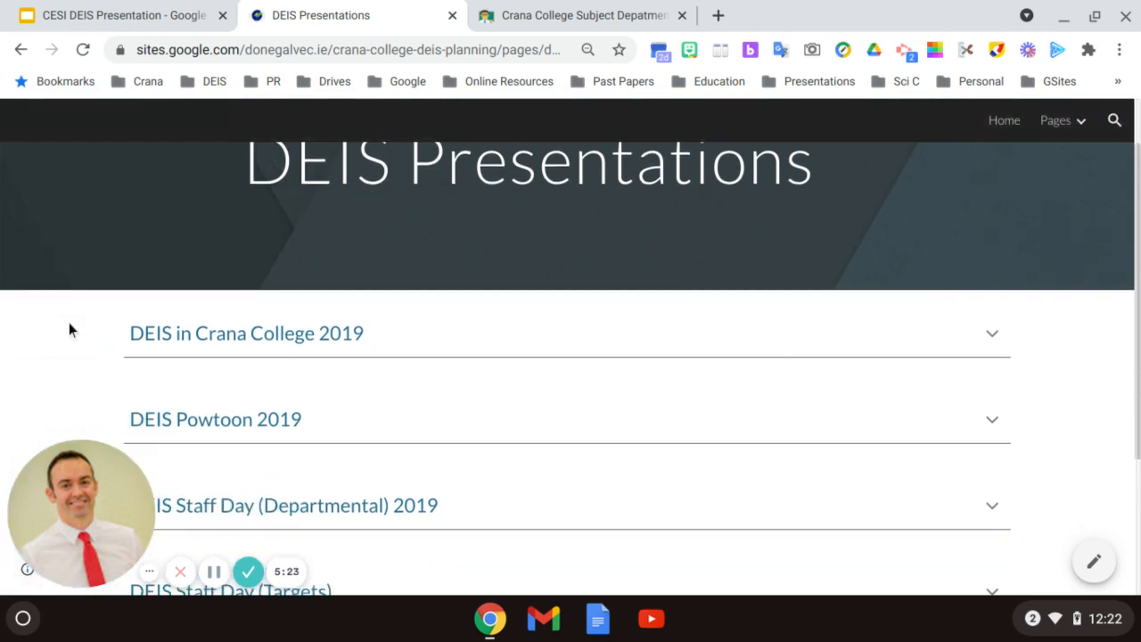
{"action": "scroll", "coordinate": [69, 322], "scroll_direction": "down", "scroll_amount": 3}
{"action": "scroll", "coordinate": [71, 321], "scroll_direction": "down", "scroll_amount": 2}
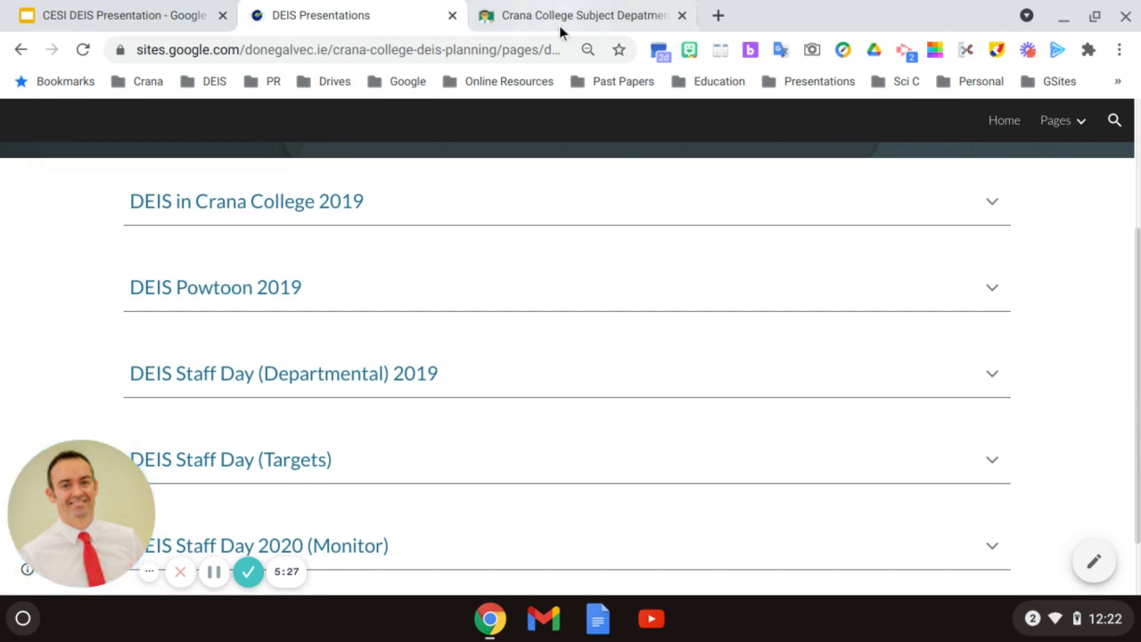
{"action": "left_click", "coordinate": [462, 215]}
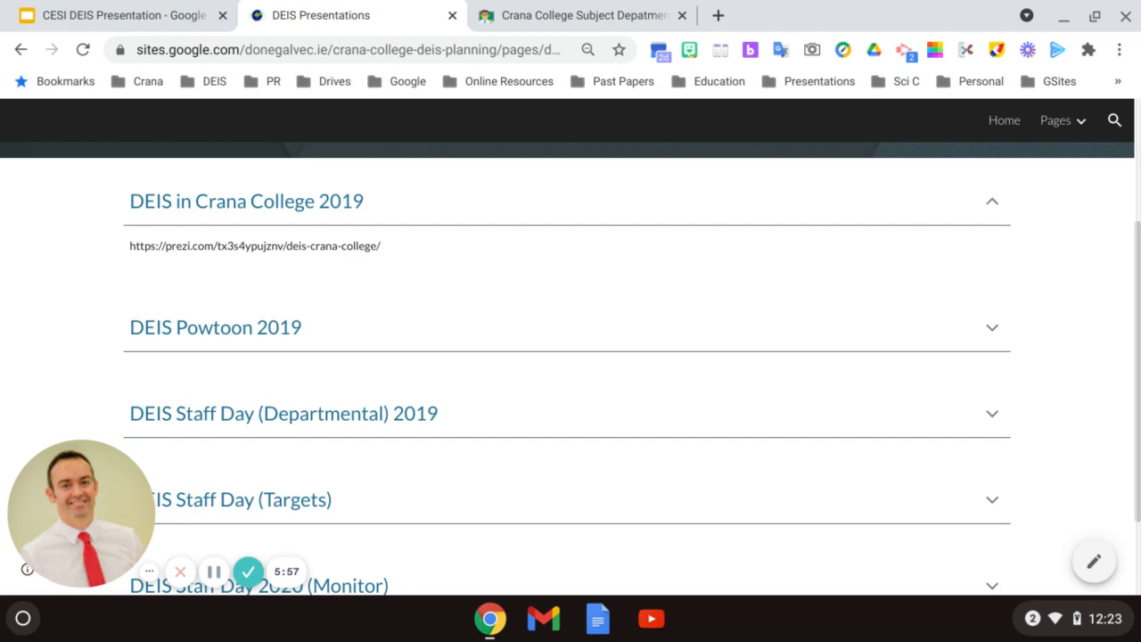
Step: Go back to the Crana College DEIS planning home page
{"action": "left_click", "coordinate": [21, 51]}
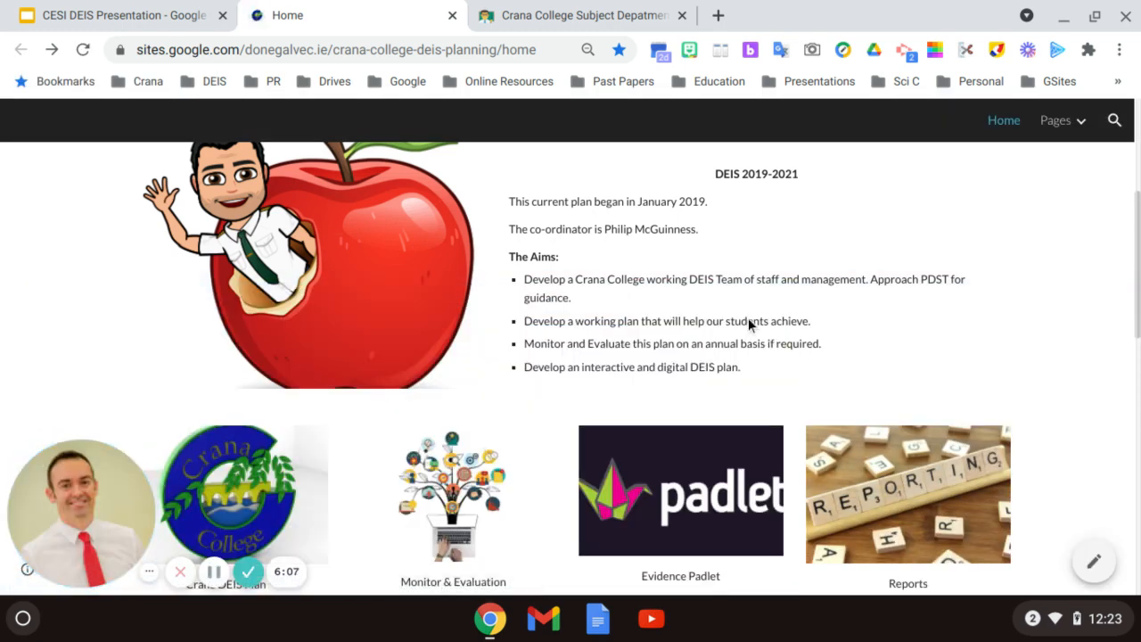
Step: Switch to the Crana College Subject Department Actions padlet and browse its Attainment column
{"action": "left_click", "coordinate": [601, 15]}
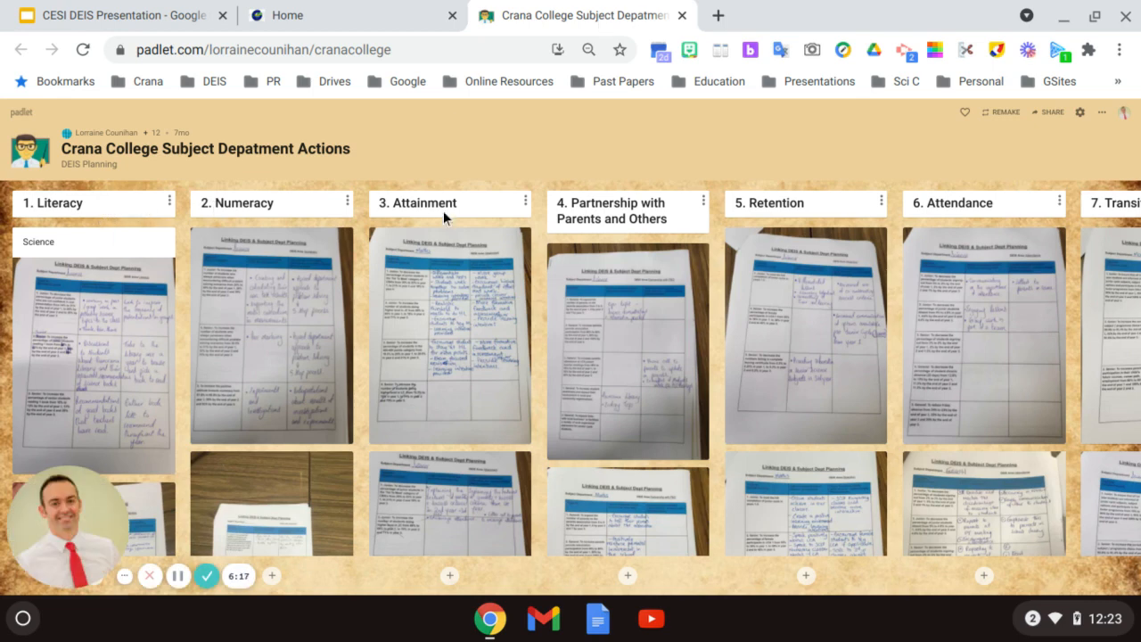
{"action": "scroll", "coordinate": [455, 319], "scroll_direction": "down", "scroll_amount": 5}
{"action": "scroll", "coordinate": [455, 319], "scroll_direction": "down", "scroll_amount": 5}
{"action": "scroll", "coordinate": [455, 320], "scroll_direction": "down", "scroll_amount": 5}
{"action": "scroll", "coordinate": [454, 319], "scroll_direction": "down", "scroll_amount": 5}
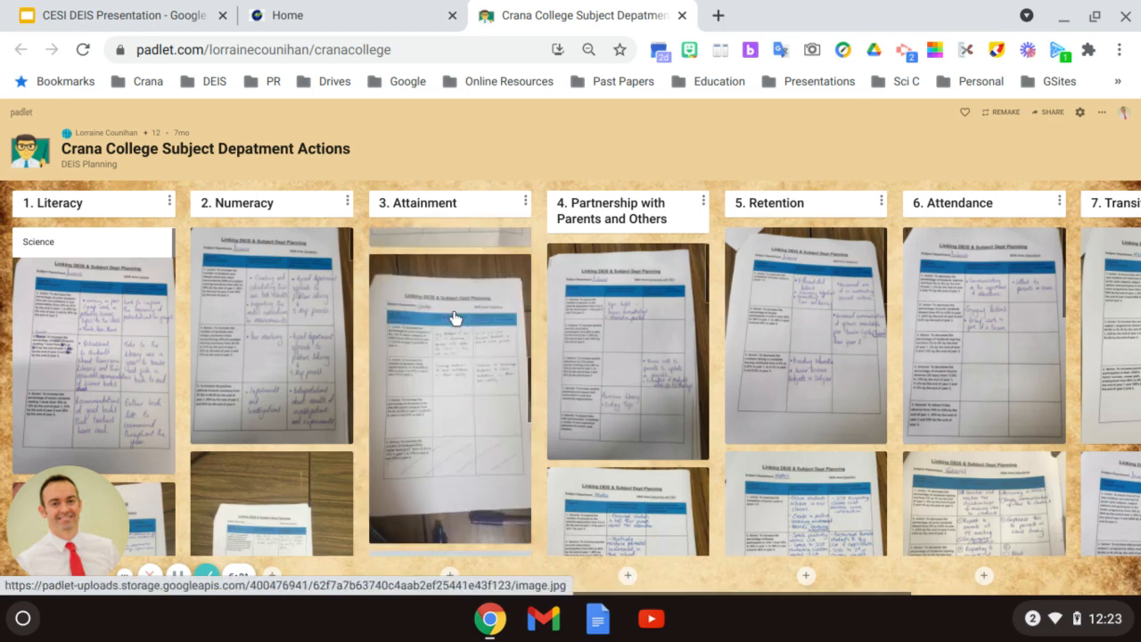
{"action": "scroll", "coordinate": [455, 319], "scroll_direction": "down", "scroll_amount": 4}
{"action": "scroll", "coordinate": [455, 319], "scroll_direction": "down", "scroll_amount": 4}
{"action": "scroll", "coordinate": [455, 319], "scroll_direction": "down", "scroll_amount": 4}
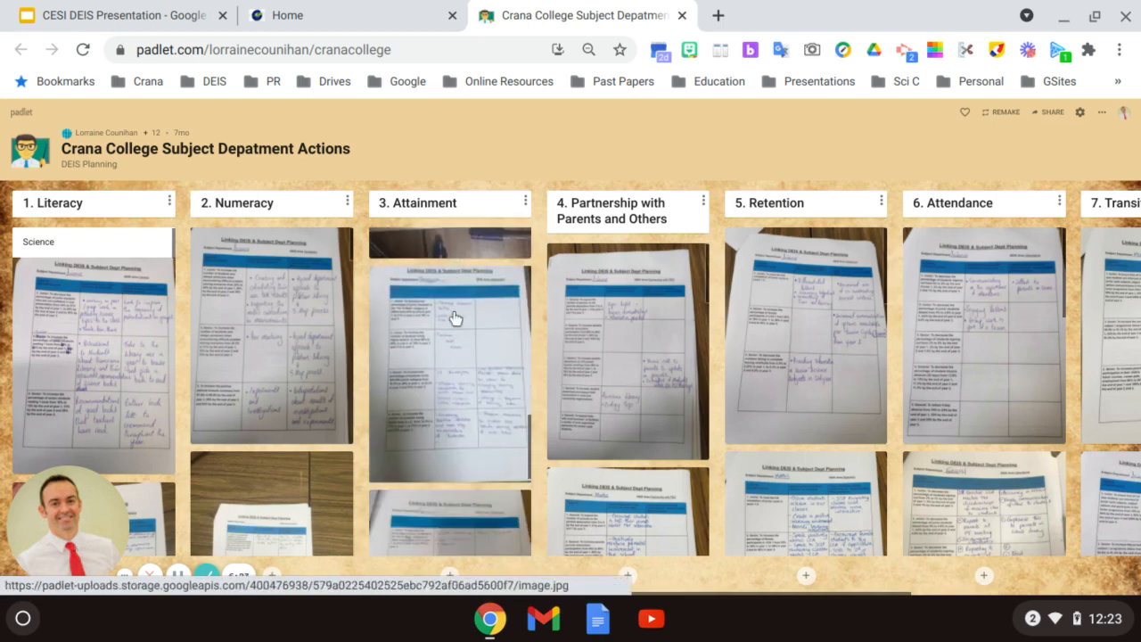
{"action": "scroll", "coordinate": [455, 319], "scroll_direction": "down", "scroll_amount": 4}
{"action": "scroll", "coordinate": [455, 319], "scroll_direction": "down", "scroll_amount": 4}
{"action": "scroll", "coordinate": [455, 319], "scroll_direction": "down", "scroll_amount": 4}
{"action": "scroll", "coordinate": [454, 319], "scroll_direction": "down", "scroll_amount": 3}
{"action": "scroll", "coordinate": [455, 319], "scroll_direction": "down", "scroll_amount": 4}
{"action": "scroll", "coordinate": [455, 320], "scroll_direction": "down", "scroll_amount": 4}
{"action": "scroll", "coordinate": [454, 320], "scroll_direction": "down", "scroll_amount": 4}
{"action": "scroll", "coordinate": [455, 319], "scroll_direction": "down", "scroll_amount": 3}
{"action": "scroll", "coordinate": [455, 319], "scroll_direction": "up", "scroll_amount": 2}
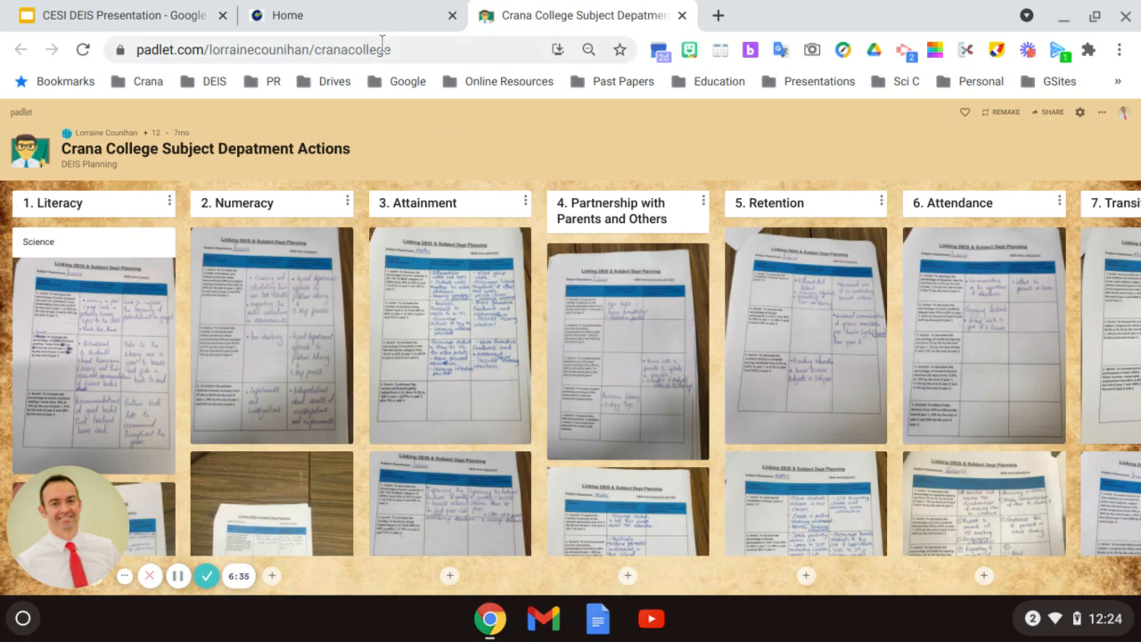
Step: Return to the site's home page and launch the Evidence Padlet from its tile
{"action": "left_click", "coordinate": [347, 16]}
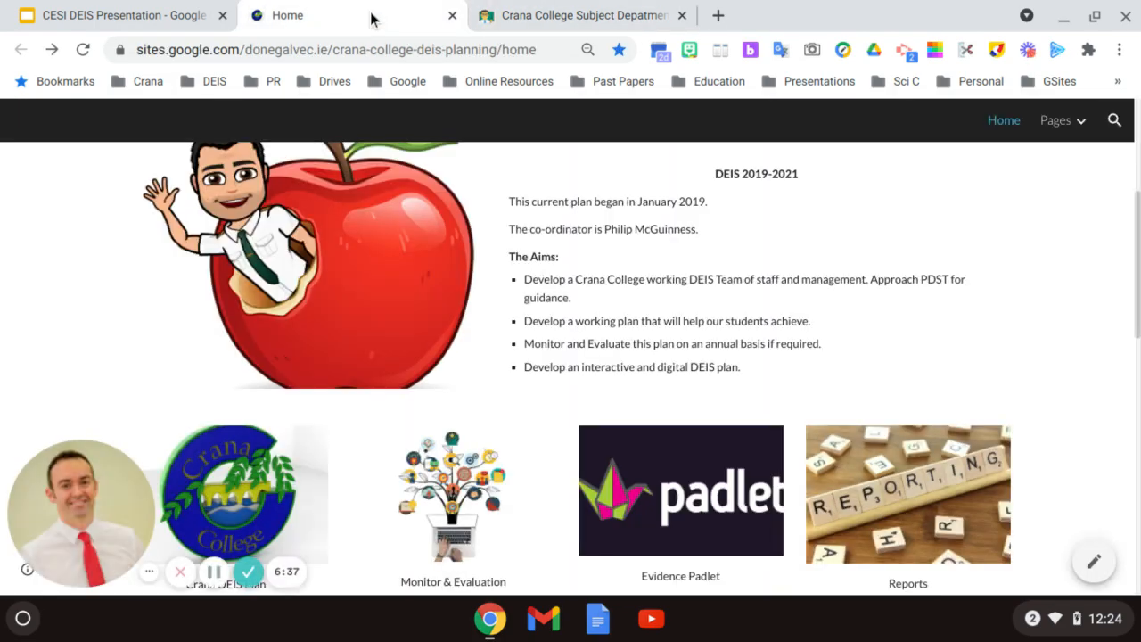
{"action": "left_click", "coordinate": [647, 524]}
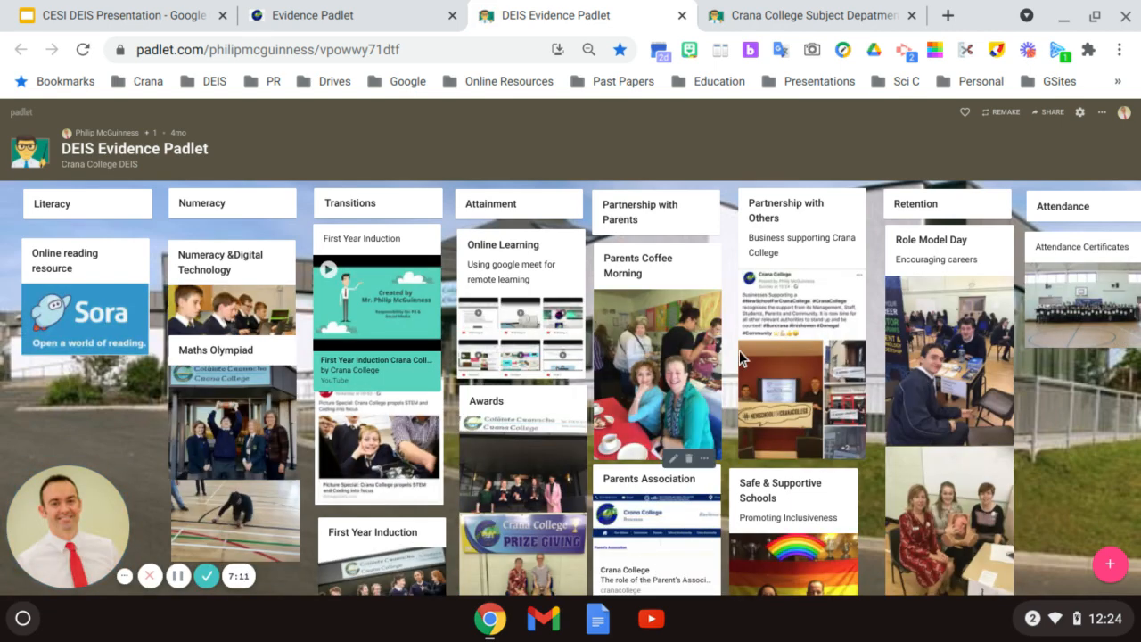
{"action": "mouse_move", "coordinate": [657, 374]}
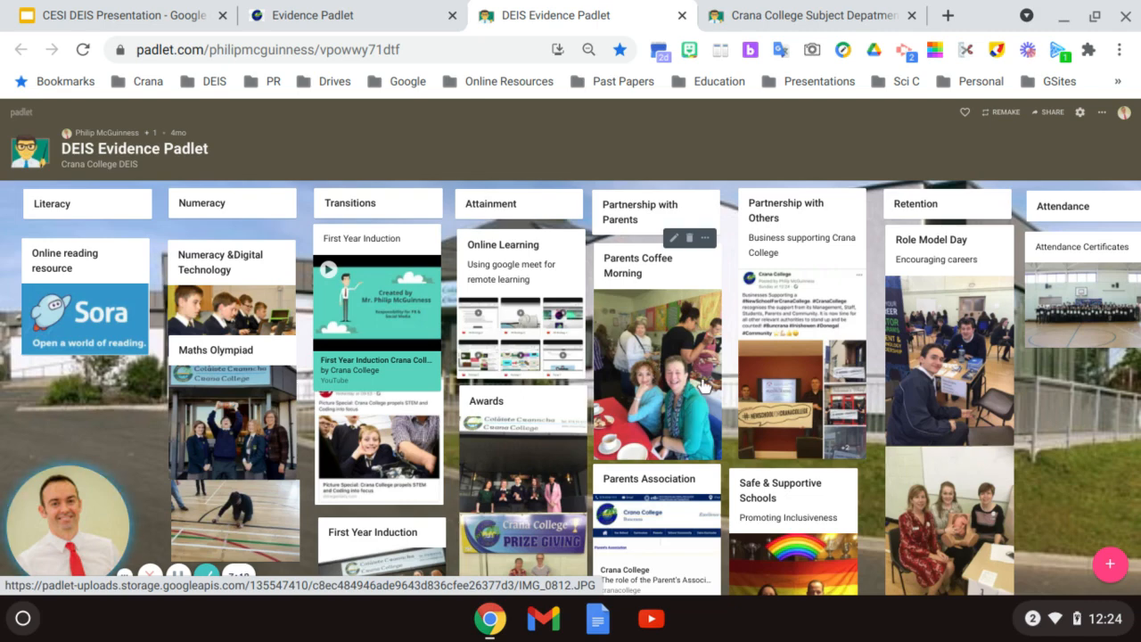
{"action": "scroll", "coordinate": [803, 410], "scroll_direction": "down", "scroll_amount": 1}
{"action": "scroll", "coordinate": [802, 410], "scroll_direction": "down", "scroll_amount": 2}
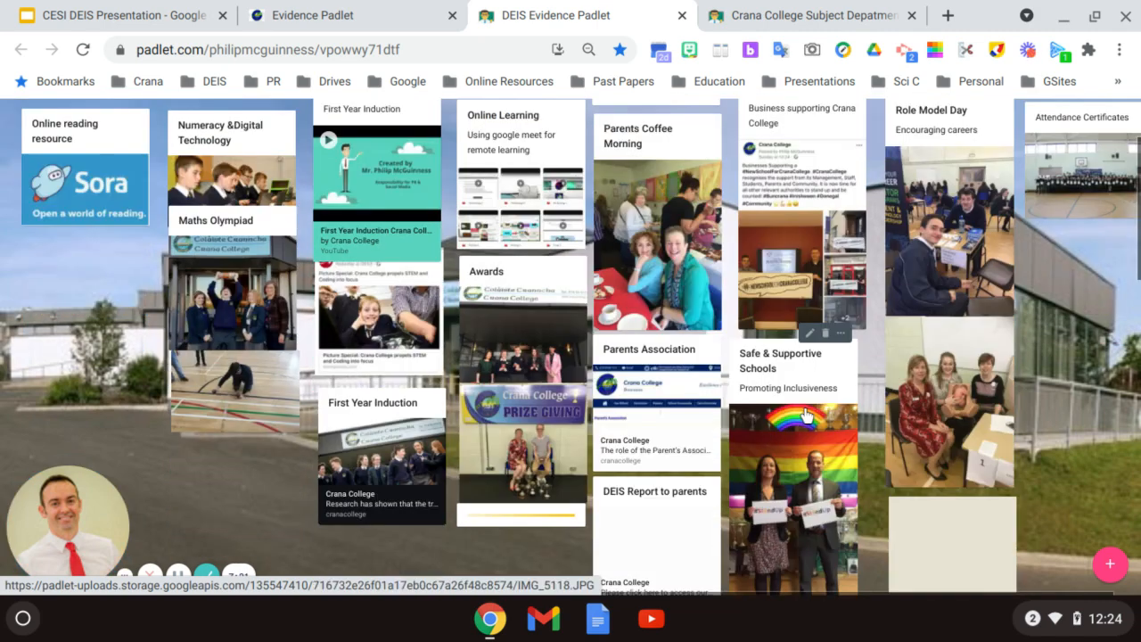
{"action": "scroll", "coordinate": [807, 415], "scroll_direction": "down", "scroll_amount": 1}
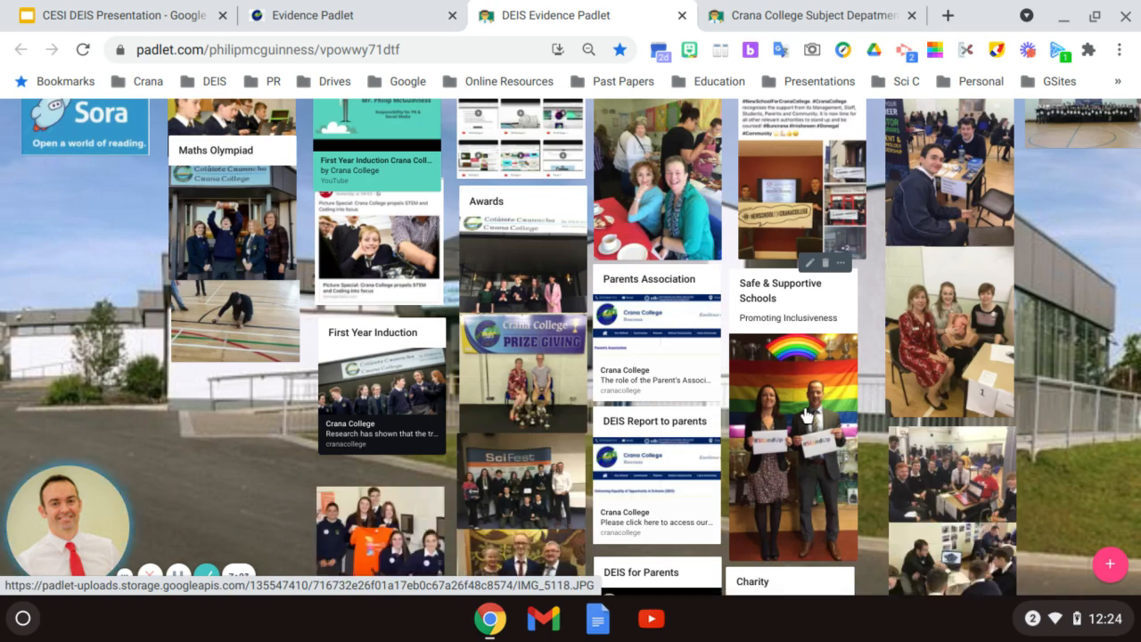
{"action": "scroll", "coordinate": [807, 416], "scroll_direction": "down", "scroll_amount": 2}
{"action": "scroll", "coordinate": [807, 416], "scroll_direction": "down", "scroll_amount": 1}
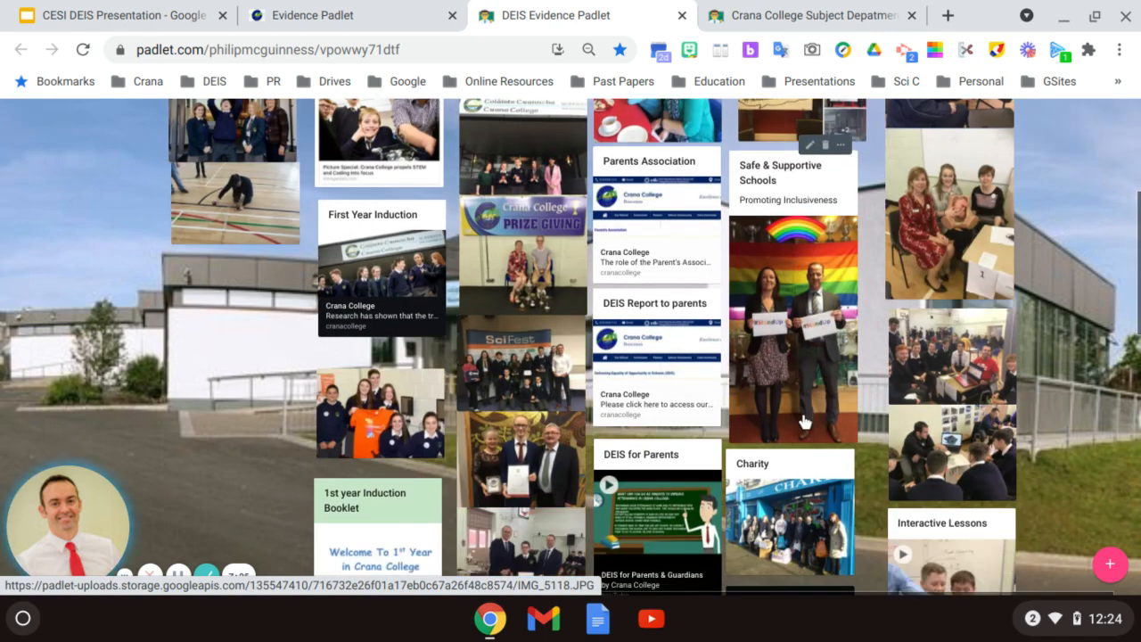
{"action": "scroll", "coordinate": [805, 420], "scroll_direction": "down", "scroll_amount": 1}
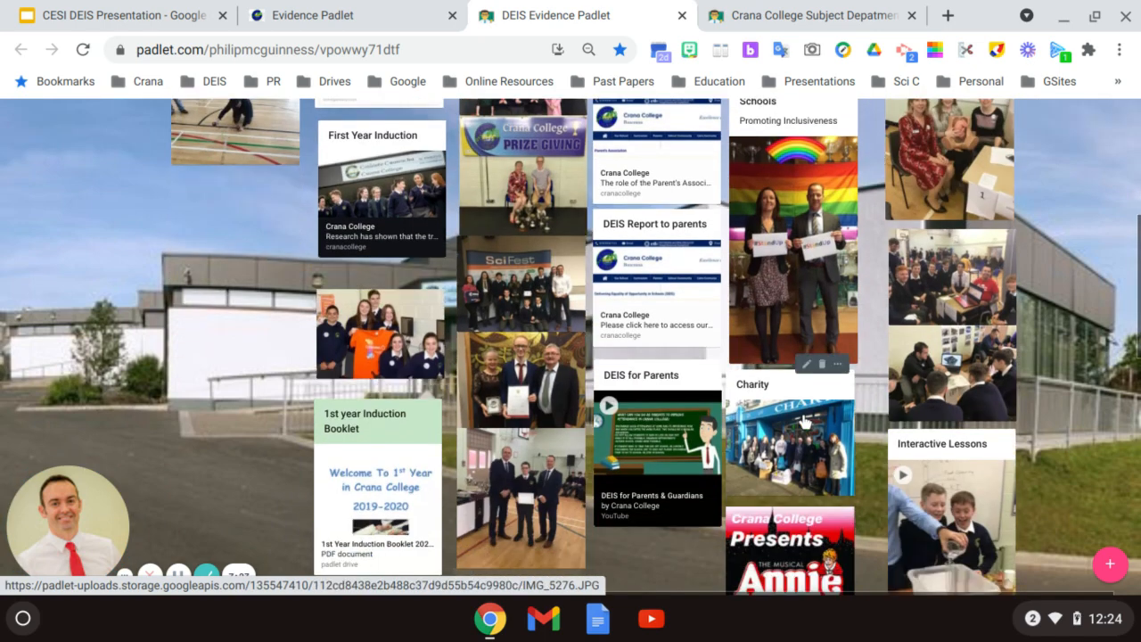
{"action": "scroll", "coordinate": [805, 419], "scroll_direction": "down", "scroll_amount": 2}
{"action": "scroll", "coordinate": [805, 420], "scroll_direction": "down", "scroll_amount": 1}
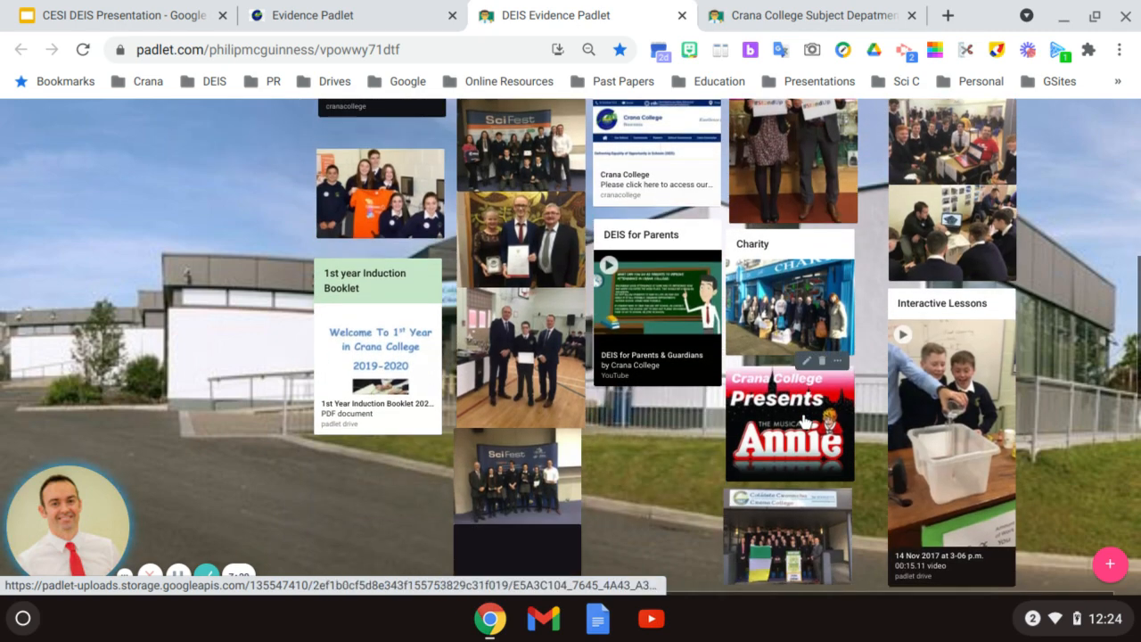
{"action": "scroll", "coordinate": [805, 420], "scroll_direction": "down", "scroll_amount": 2}
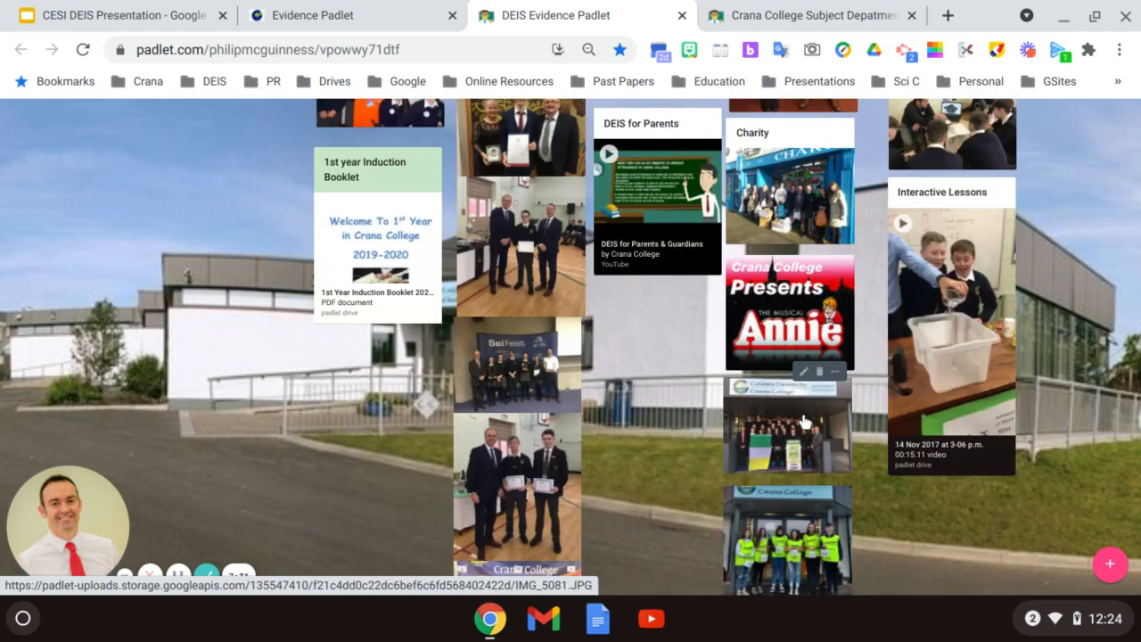
{"action": "scroll", "coordinate": [805, 420], "scroll_direction": "up", "scroll_amount": 4}
{"action": "scroll", "coordinate": [805, 420], "scroll_direction": "up", "scroll_amount": 2}
{"action": "scroll", "coordinate": [805, 420], "scroll_direction": "up", "scroll_amount": 4}
{"action": "scroll", "coordinate": [805, 420], "scroll_direction": "up", "scroll_amount": 2}
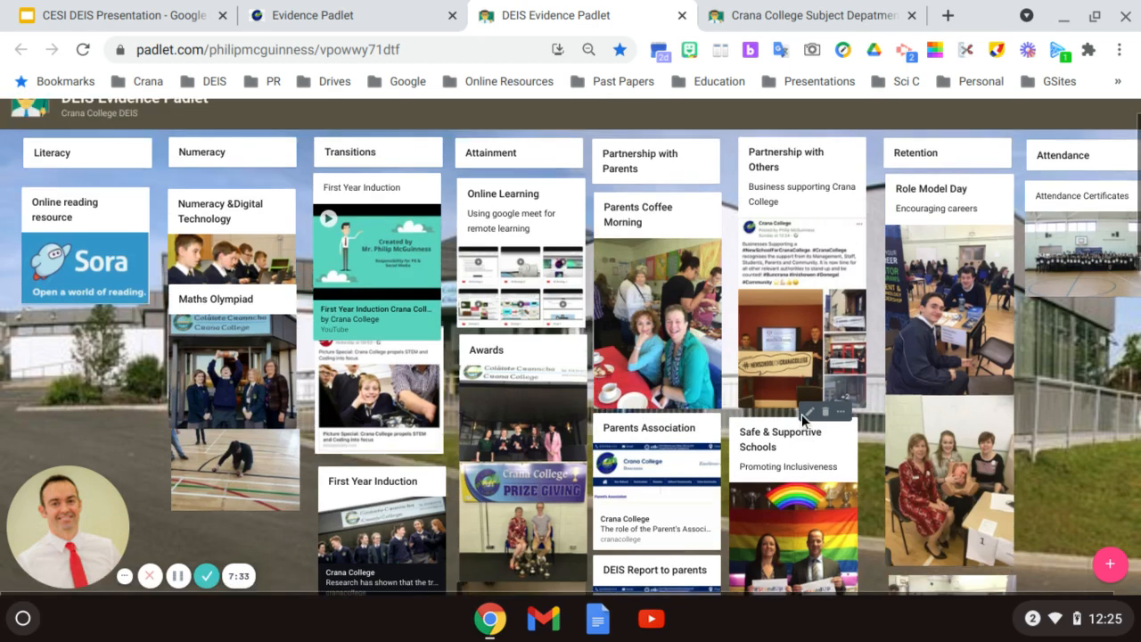
{"action": "scroll", "coordinate": [805, 420], "scroll_direction": "up", "scroll_amount": 2}
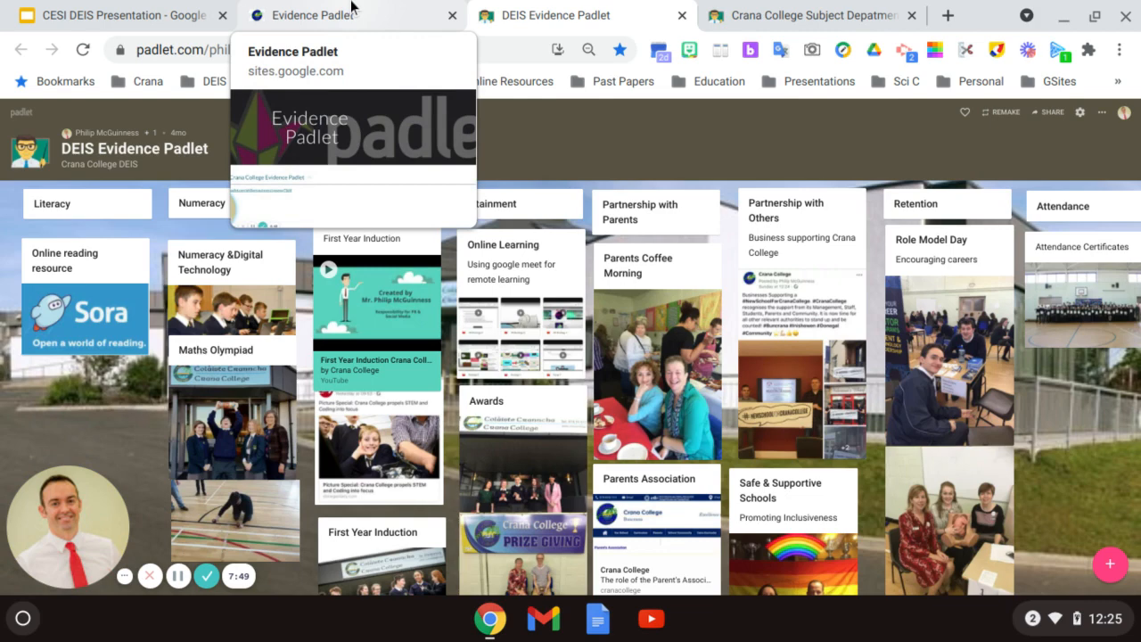
Step: Back on the DEIS planning home page, move down to the second row of section tiles
{"action": "left_click", "coordinate": [179, 576]}
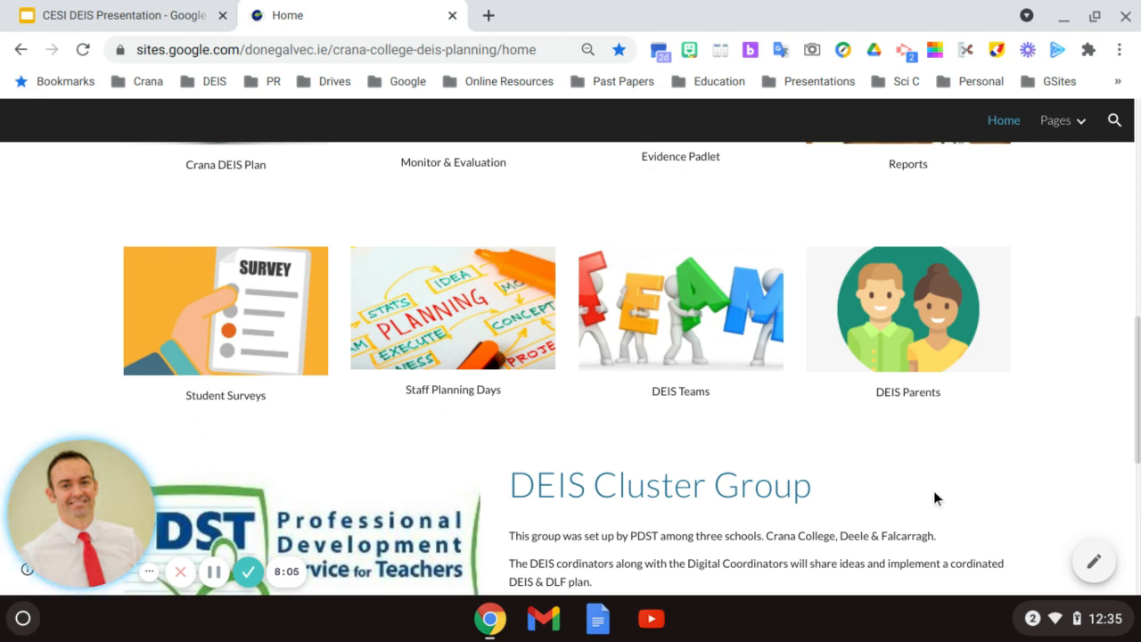
Step: Go to the DEIS Parents page and view its embedded parents and guardians video
{"action": "left_click", "coordinate": [904, 338]}
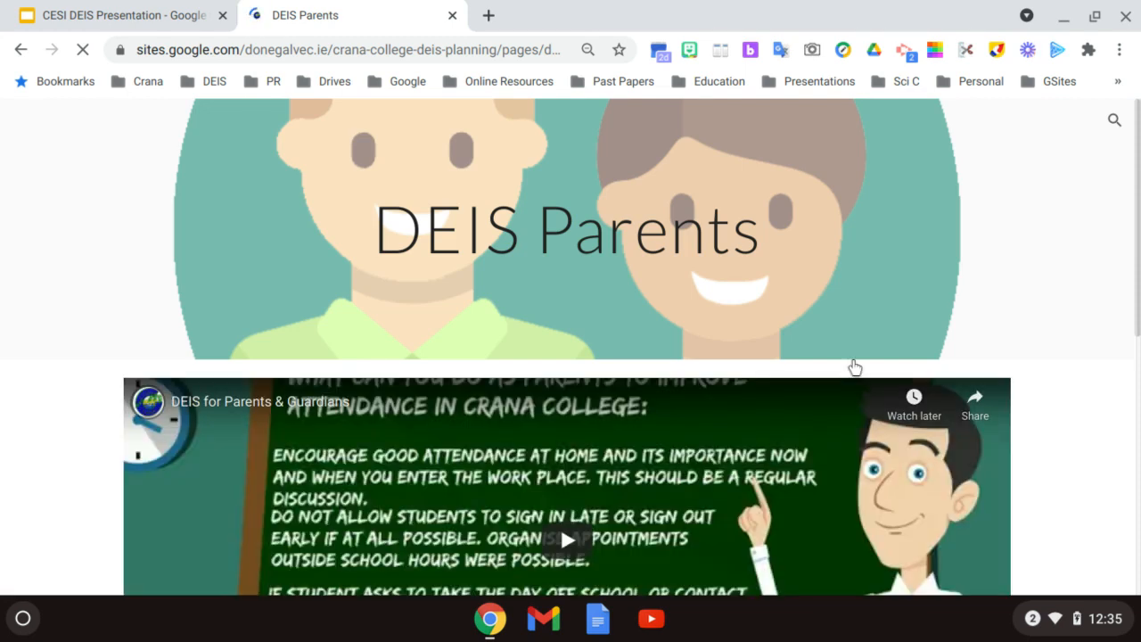
{"action": "scroll", "coordinate": [1071, 309], "scroll_direction": "down", "scroll_amount": 2}
{"action": "scroll", "coordinate": [1071, 310], "scroll_direction": "down", "scroll_amount": 2}
{"action": "scroll", "coordinate": [1071, 310], "scroll_direction": "down", "scroll_amount": 1}
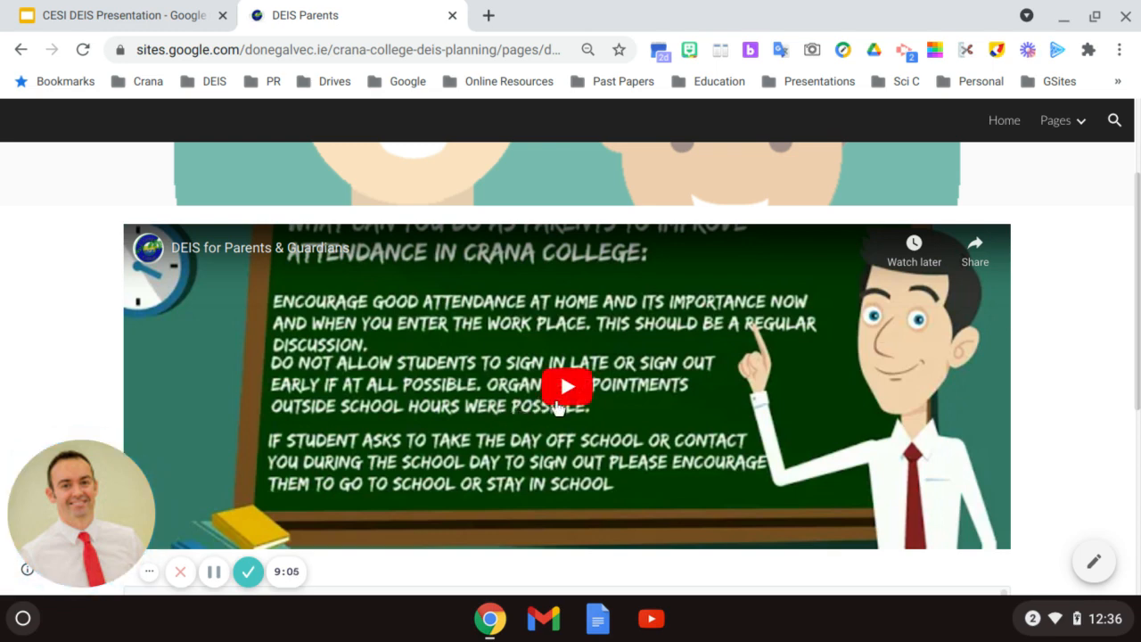
{"action": "scroll", "coordinate": [909, 412], "scroll_direction": "down", "scroll_amount": 2}
{"action": "scroll", "coordinate": [910, 412], "scroll_direction": "down", "scroll_amount": 3}
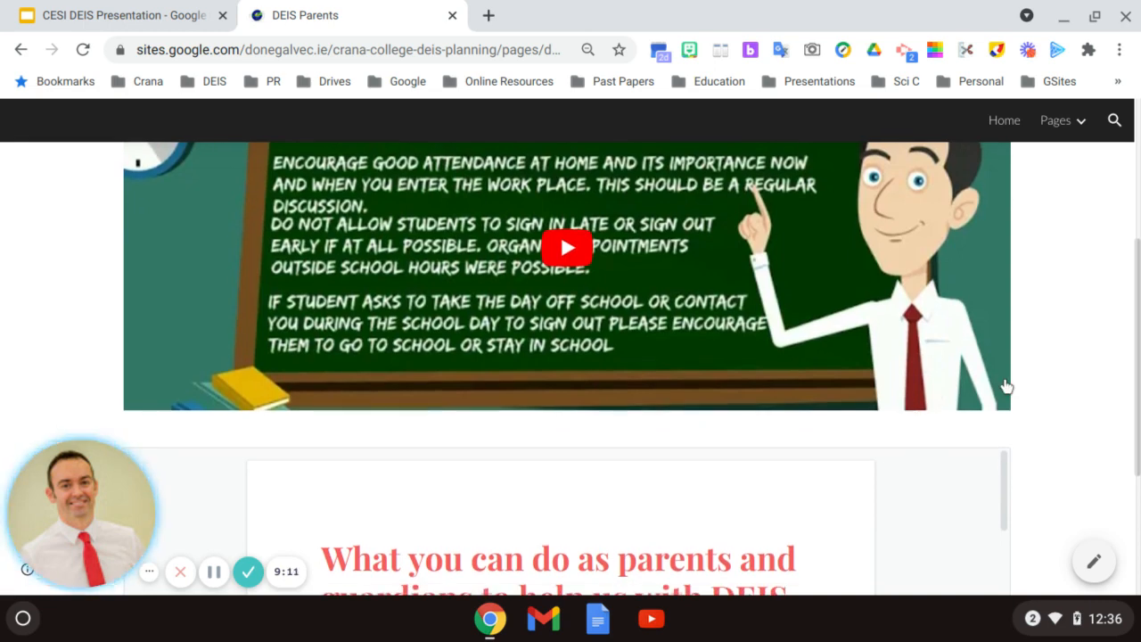
{"action": "scroll", "coordinate": [1026, 378], "scroll_direction": "down", "scroll_amount": 2}
{"action": "scroll", "coordinate": [1026, 378], "scroll_direction": "down", "scroll_amount": 2}
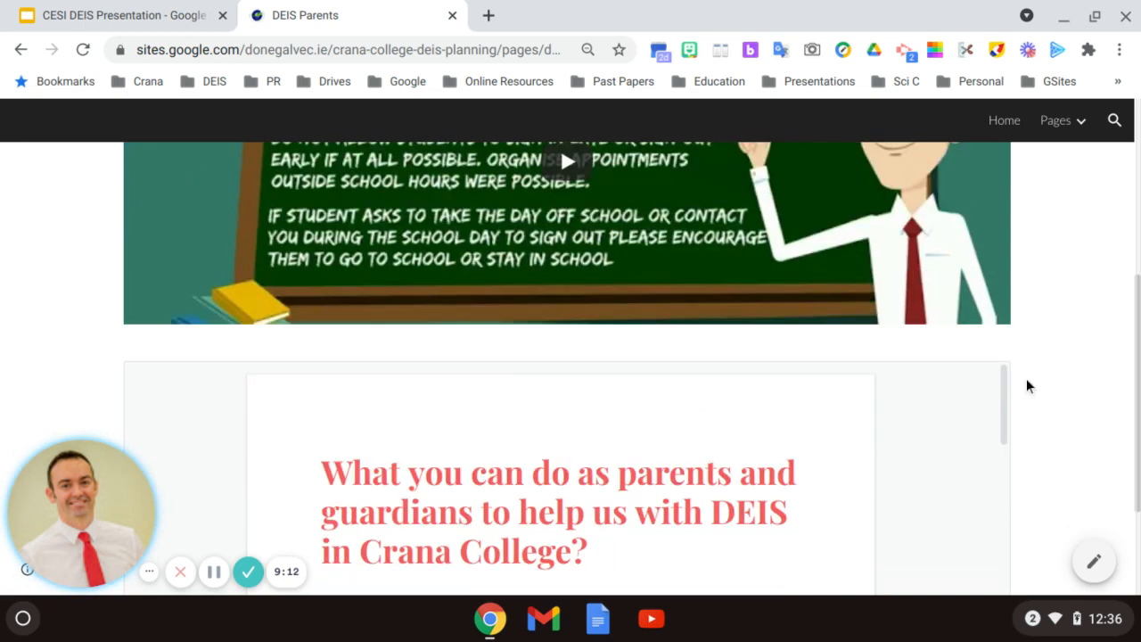
{"action": "scroll", "coordinate": [1026, 378], "scroll_direction": "down", "scroll_amount": 2}
{"action": "scroll", "coordinate": [1026, 378], "scroll_direction": "down", "scroll_amount": 1}
{"action": "scroll", "coordinate": [761, 446], "scroll_direction": "down", "scroll_amount": 2}
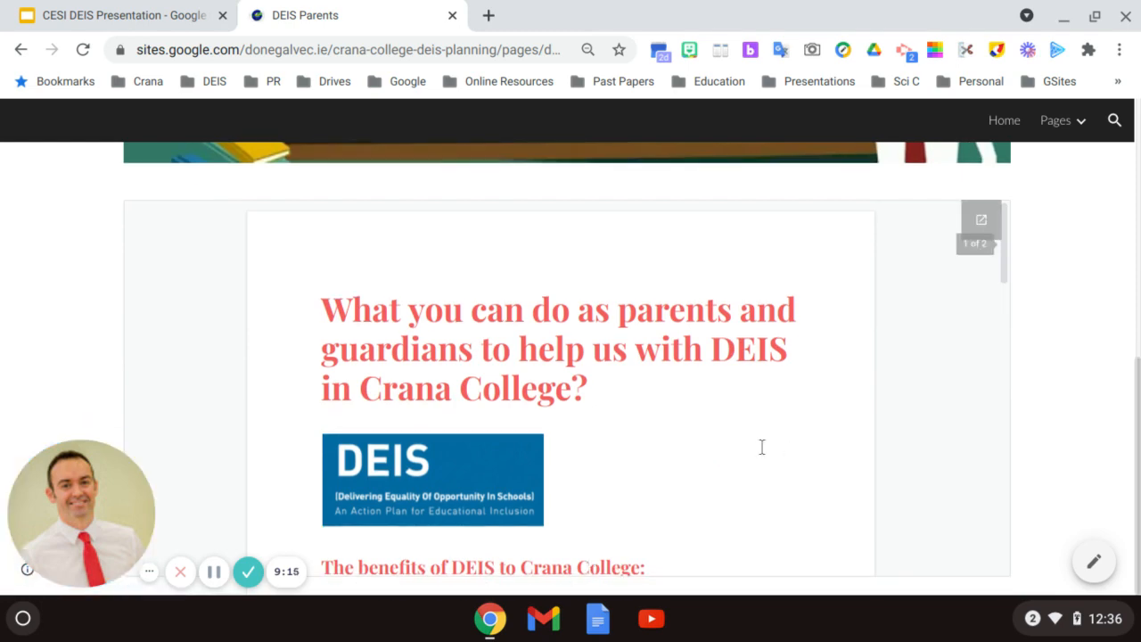
{"action": "scroll", "coordinate": [756, 451], "scroll_direction": "down", "scroll_amount": 2}
{"action": "scroll", "coordinate": [756, 450], "scroll_direction": "down", "scroll_amount": 3}
{"action": "scroll", "coordinate": [755, 450], "scroll_direction": "down", "scroll_amount": 3}
{"action": "scroll", "coordinate": [756, 450], "scroll_direction": "down", "scroll_amount": 3}
{"action": "scroll", "coordinate": [755, 450], "scroll_direction": "down", "scroll_amount": 3}
{"action": "scroll", "coordinate": [756, 450], "scroll_direction": "down", "scroll_amount": 2}
{"action": "scroll", "coordinate": [756, 450], "scroll_direction": "down", "scroll_amount": 1}
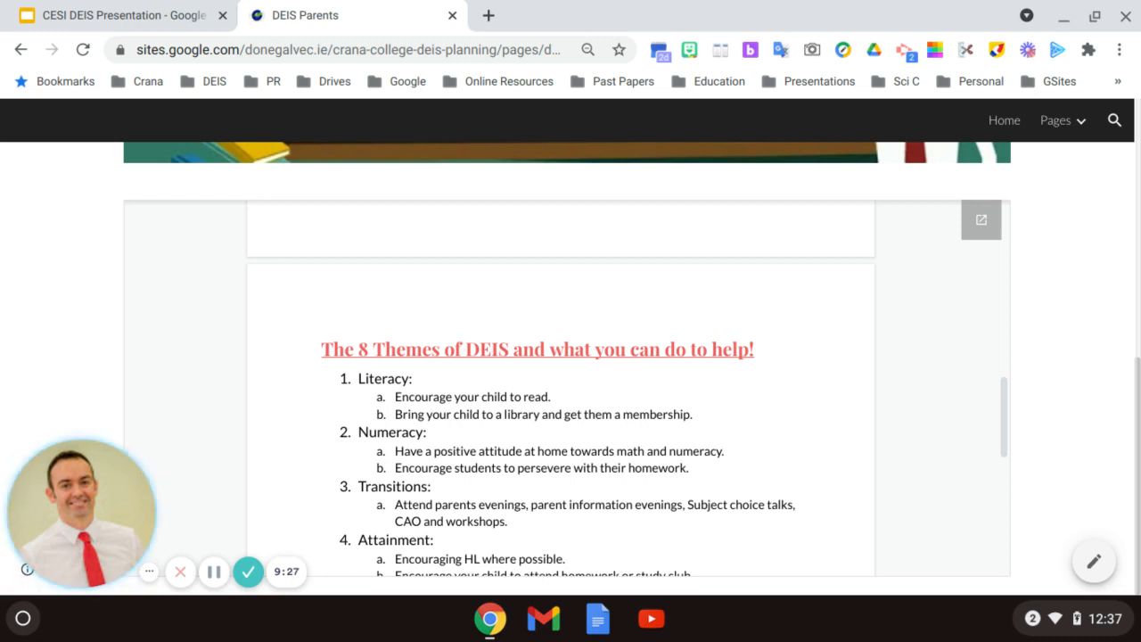
{"action": "scroll", "coordinate": [756, 452], "scroll_direction": "up", "scroll_amount": 1}
{"action": "scroll", "coordinate": [756, 451], "scroll_direction": "up", "scroll_amount": 5}
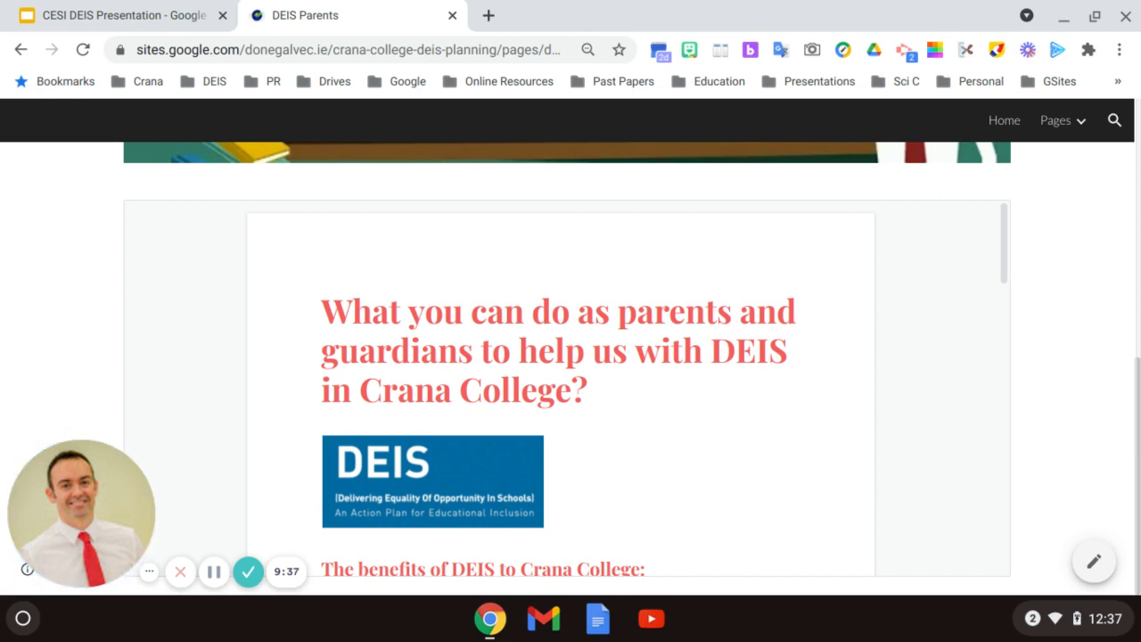
{"action": "scroll", "coordinate": [1046, 425], "scroll_direction": "up", "scroll_amount": 3}
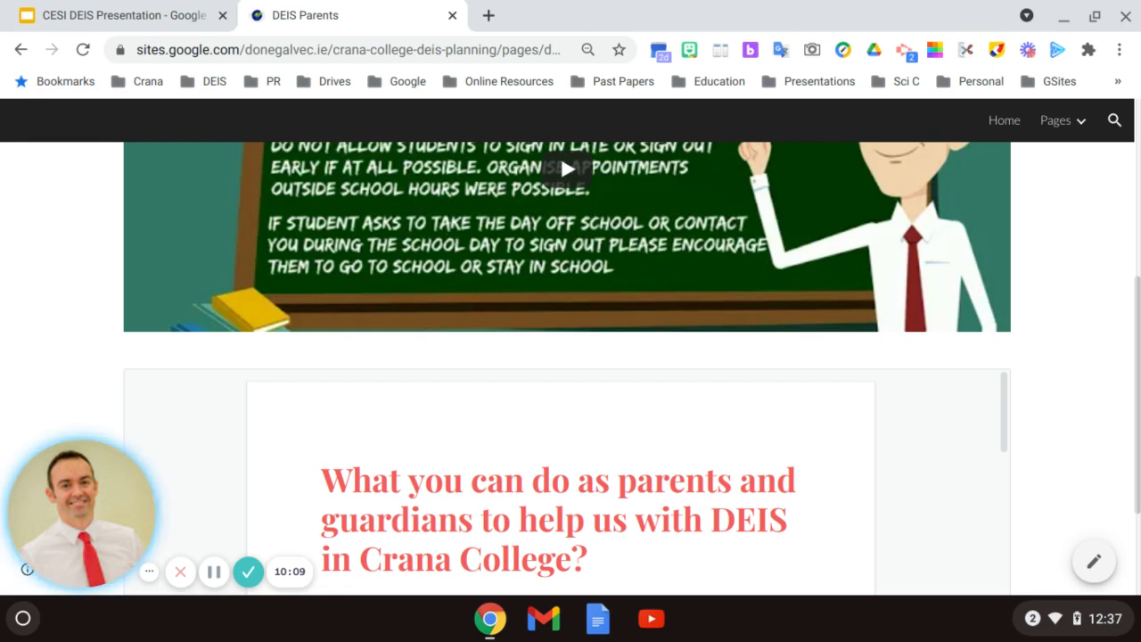
{"action": "scroll", "coordinate": [1049, 433], "scroll_direction": "up", "scroll_amount": 5}
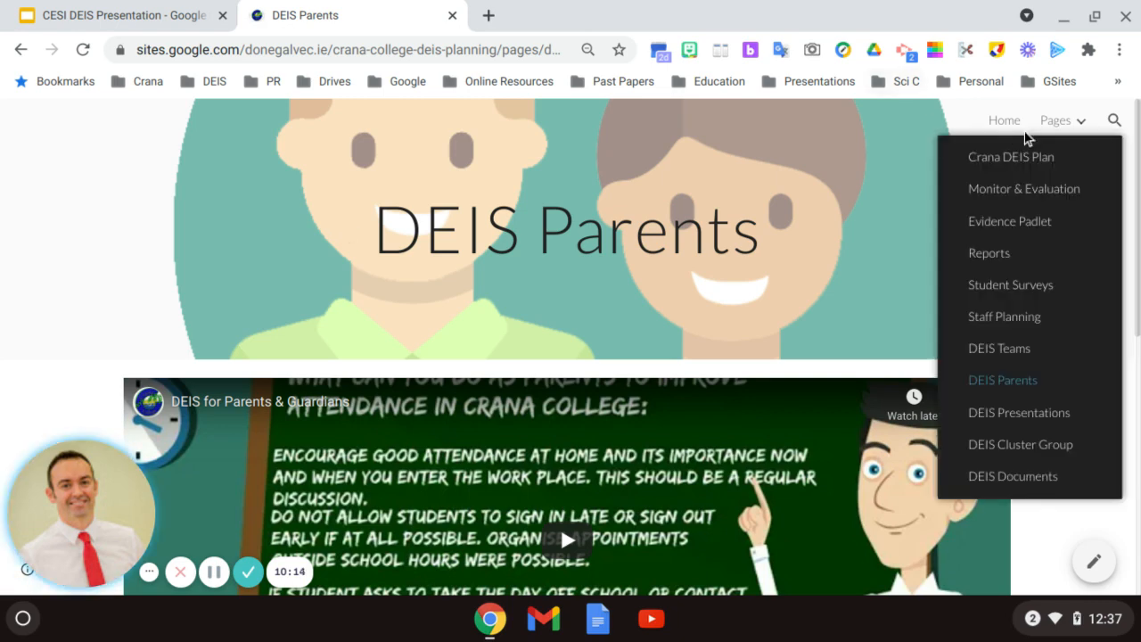
Step: Return home, then go to the Crana DEIS Plan page with its embedded DEIS Plan 2019-2022 sheet
{"action": "left_click", "coordinate": [1004, 121]}
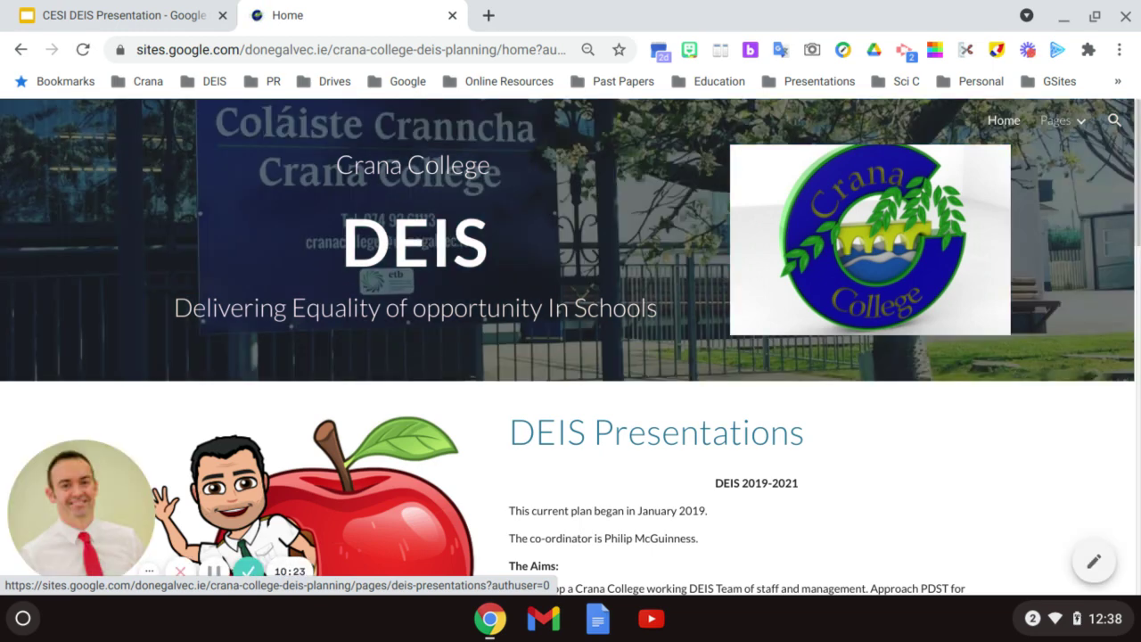
{"action": "scroll", "coordinate": [350, 379], "scroll_direction": "down", "scroll_amount": 3}
{"action": "scroll", "coordinate": [350, 379], "scroll_direction": "down", "scroll_amount": 2}
{"action": "scroll", "coordinate": [350, 379], "scroll_direction": "down", "scroll_amount": 3}
{"action": "scroll", "coordinate": [351, 379], "scroll_direction": "down", "scroll_amount": 2}
{"action": "left_click", "coordinate": [304, 347]}
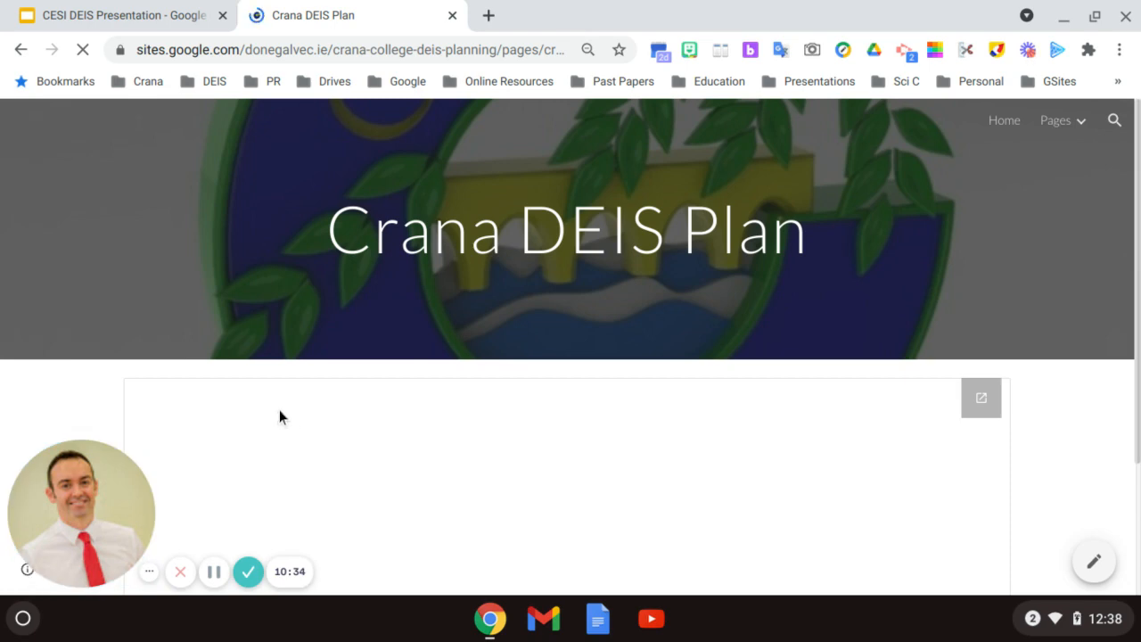
{"action": "scroll", "coordinate": [293, 434], "scroll_direction": "down", "scroll_amount": 2}
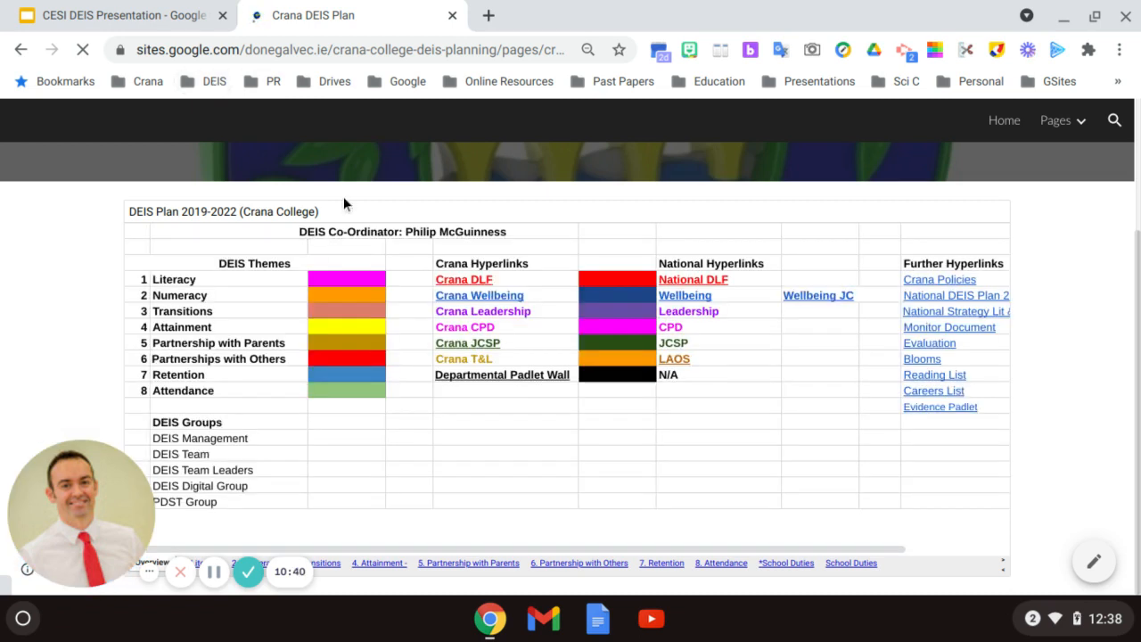
Step: Use the DEIS bookmarks folder to load the DEIS Plan 2019-2022 spreadsheet in Google Sheets
{"action": "left_click", "coordinate": [213, 82]}
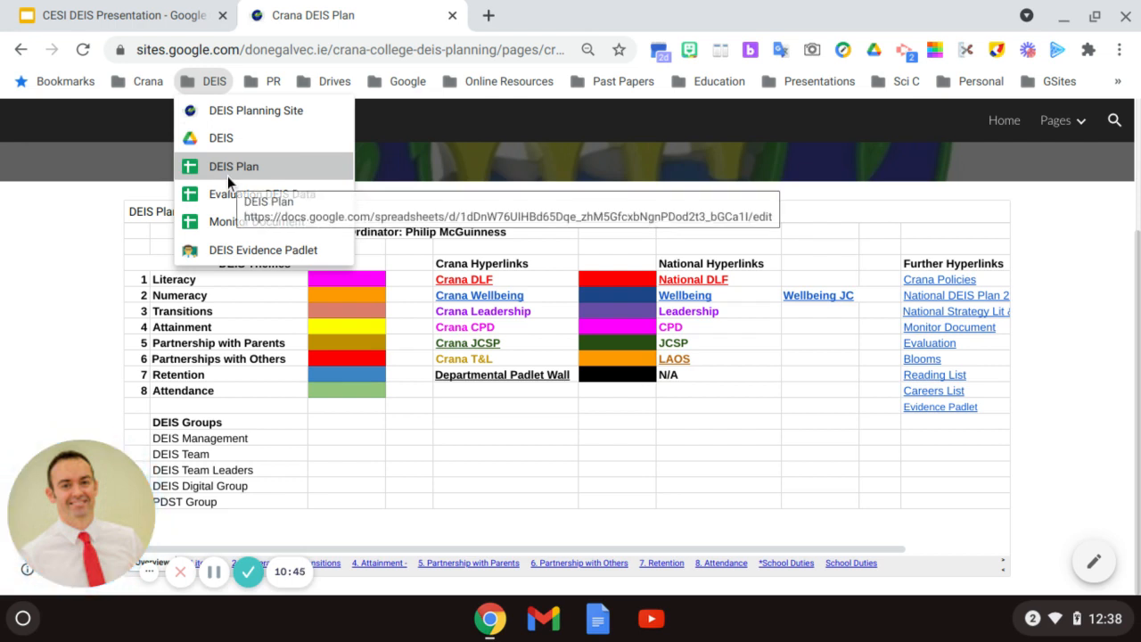
{"action": "left_click", "coordinate": [231, 166]}
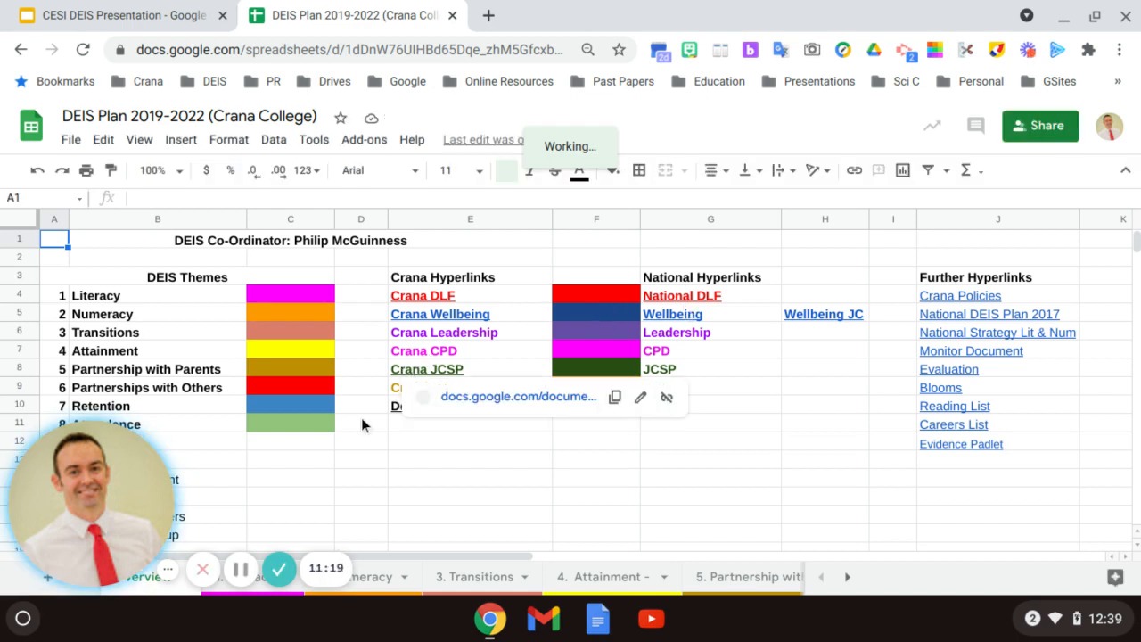
{"action": "mouse_move", "coordinate": [427, 369]}
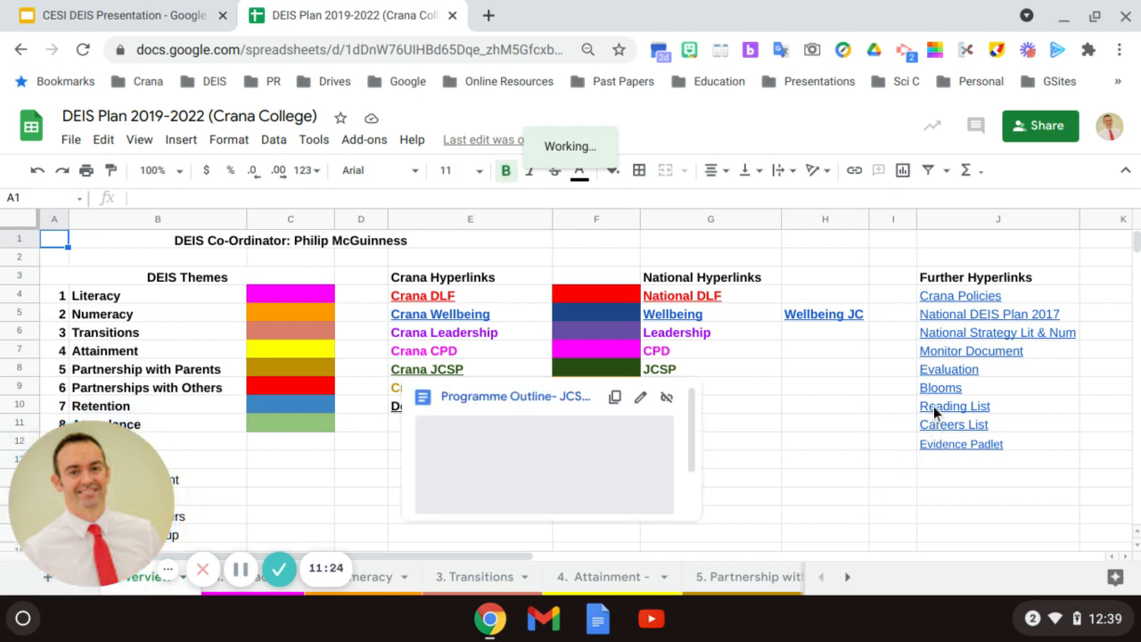
Step: Dismiss the link preview and jump back to the start of the CC Digital Learning Plan document
{"action": "mouse_move", "coordinate": [423, 296]}
{"action": "left_click", "coordinate": [830, 423]}
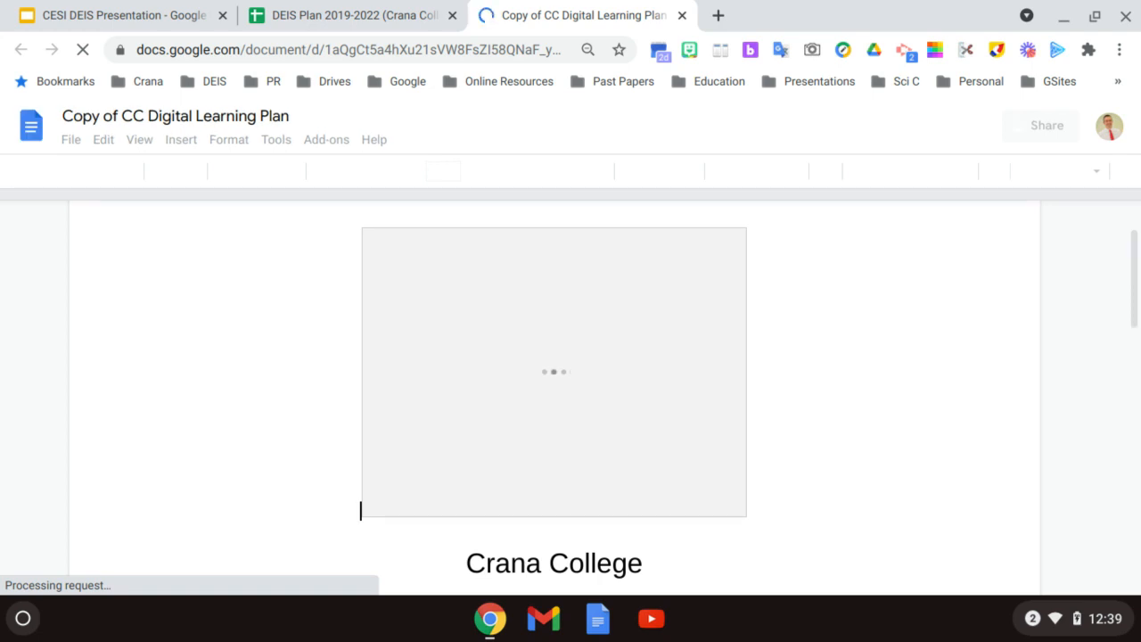
{"action": "scroll", "coordinate": [481, 319], "scroll_direction": "down", "scroll_amount": 5}
{"action": "scroll", "coordinate": [482, 319], "scroll_direction": "down", "scroll_amount": 5}
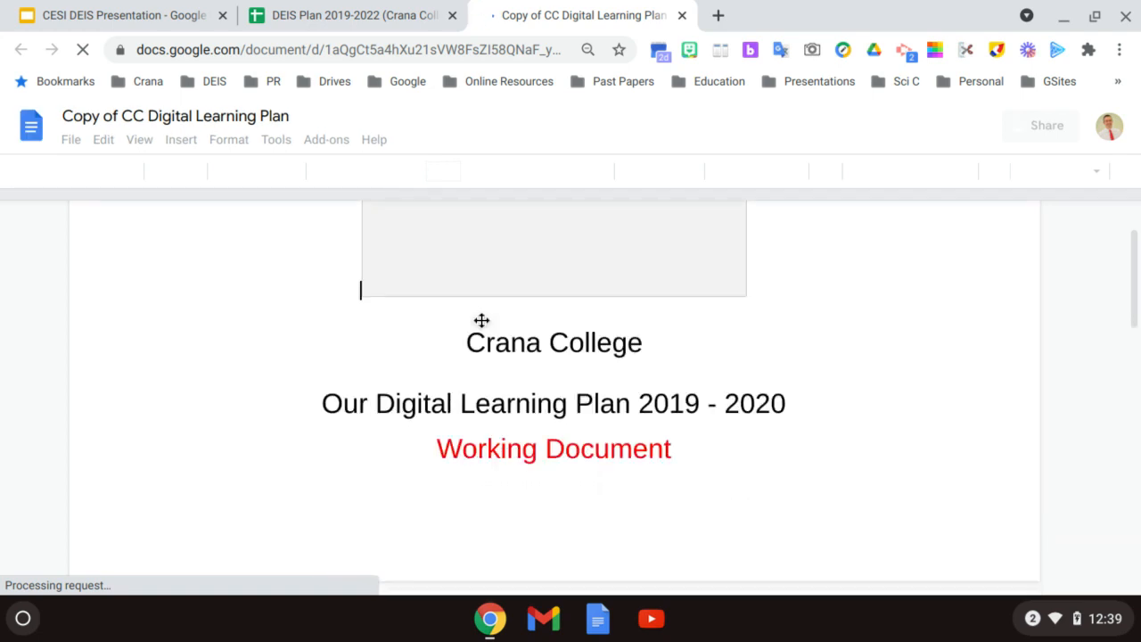
{"action": "scroll", "coordinate": [481, 319], "scroll_direction": "down", "scroll_amount": 5}
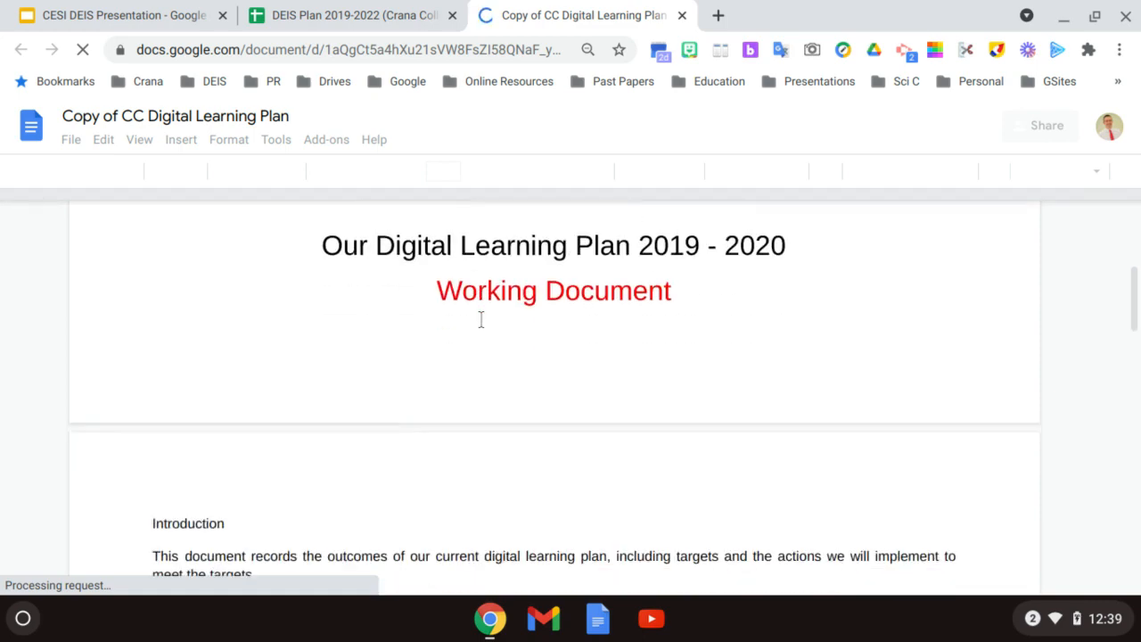
{"action": "scroll", "coordinate": [481, 319], "scroll_direction": "down", "scroll_amount": 5}
{"action": "scroll", "coordinate": [481, 320], "scroll_direction": "down", "scroll_amount": 5}
{"action": "scroll", "coordinate": [481, 319], "scroll_direction": "down", "scroll_amount": 5}
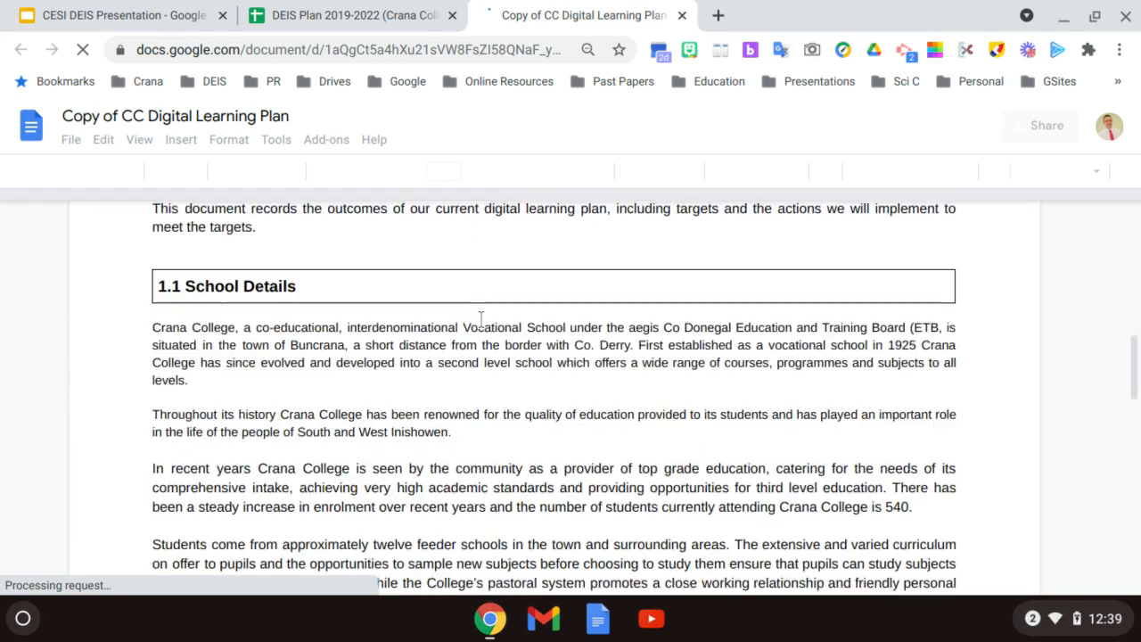
{"action": "scroll", "coordinate": [480, 319], "scroll_direction": "down", "scroll_amount": 2}
{"action": "scroll", "coordinate": [481, 319], "scroll_direction": "down", "scroll_amount": 3}
{"action": "scroll", "coordinate": [480, 319], "scroll_direction": "down", "scroll_amount": 3}
{"action": "scroll", "coordinate": [480, 320], "scroll_direction": "down", "scroll_amount": 3}
{"action": "scroll", "coordinate": [481, 319], "scroll_direction": "down", "scroll_amount": 5}
{"action": "scroll", "coordinate": [481, 319], "scroll_direction": "down", "scroll_amount": 2}
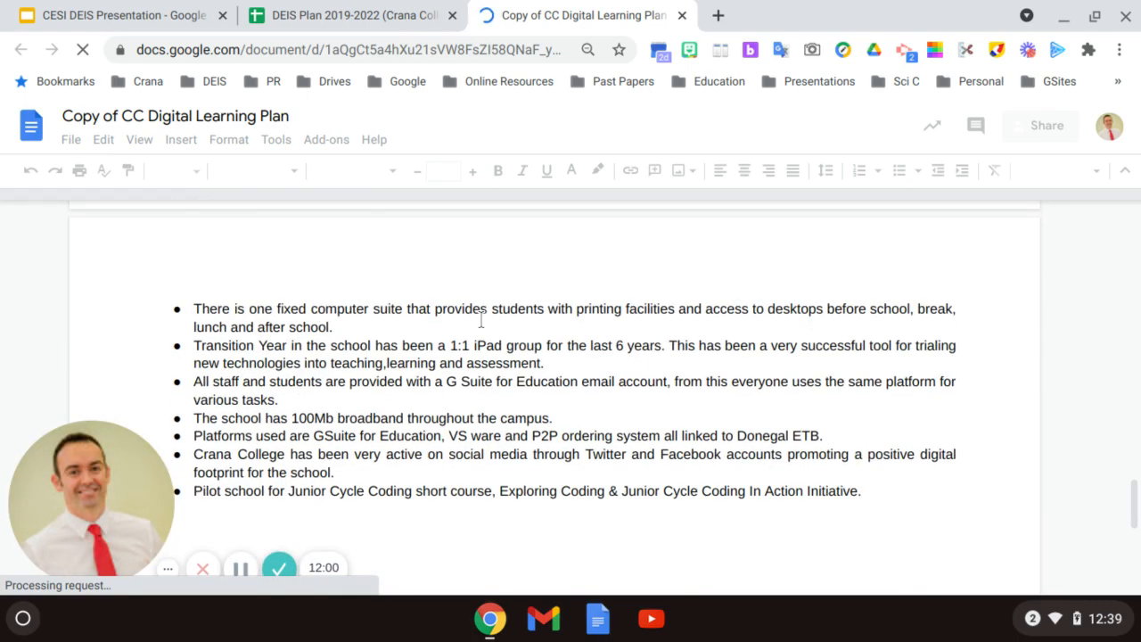
{"action": "scroll", "coordinate": [481, 319], "scroll_direction": "up", "scroll_amount": 5}
{"action": "scroll", "coordinate": [480, 319], "scroll_direction": "up", "scroll_amount": 4}
{"action": "scroll", "coordinate": [480, 320], "scroll_direction": "up", "scroll_amount": 4}
{"action": "scroll", "coordinate": [481, 319], "scroll_direction": "up", "scroll_amount": 3}
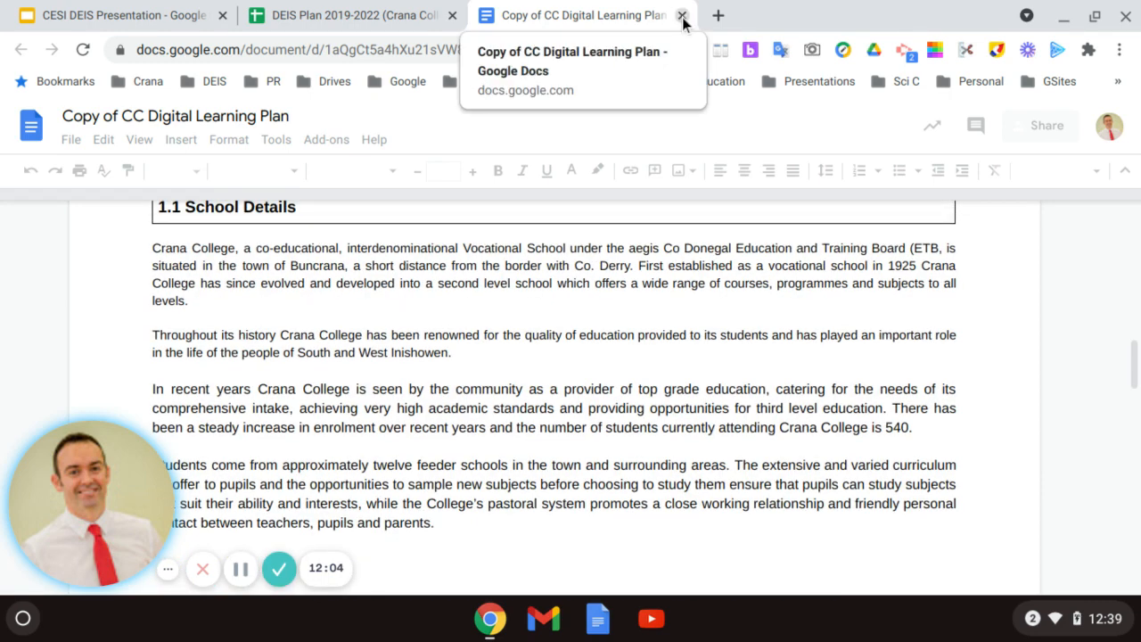
{"action": "key", "text": "ctrl+Home"}
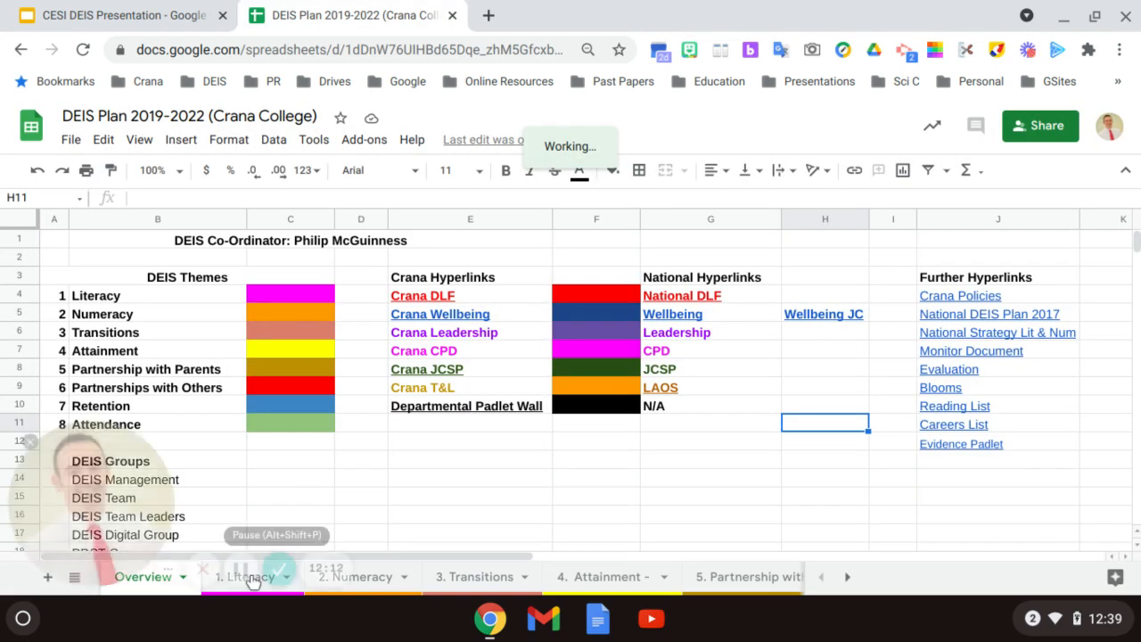
Step: Switch to the '1. Literacy' sheet of the DEIS Plan spreadsheet
{"action": "left_click", "coordinate": [242, 569]}
{"action": "left_click", "coordinate": [419, 520]}
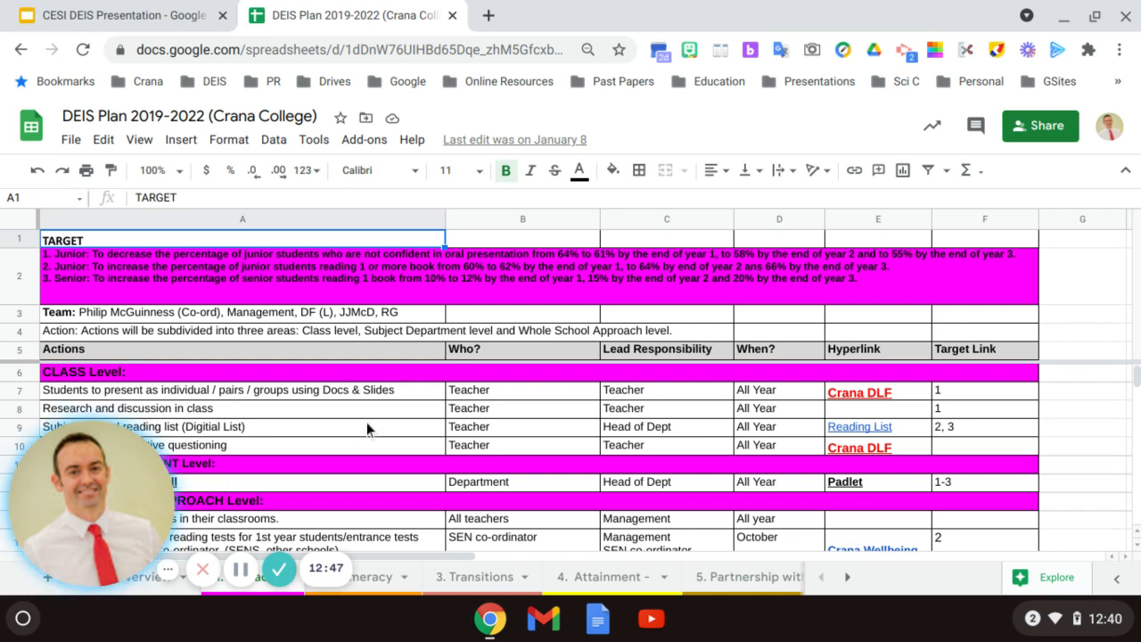
{"action": "scroll", "coordinate": [366, 422], "scroll_direction": "down", "scroll_amount": 1}
{"action": "scroll", "coordinate": [340, 378], "scroll_direction": "up", "scroll_amount": 1}
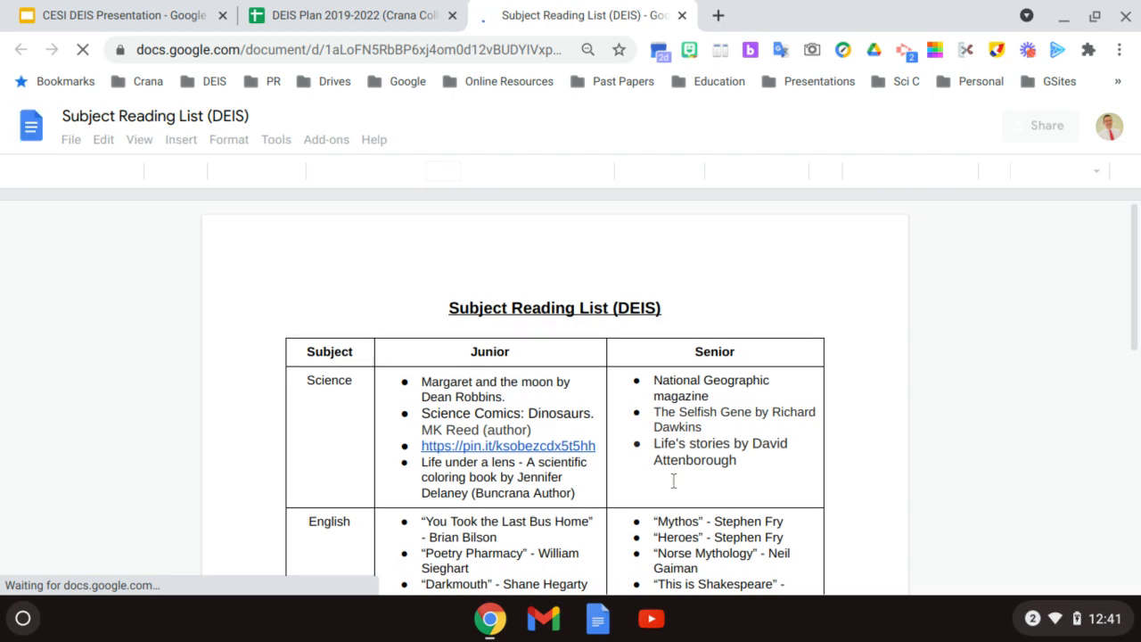
{"action": "scroll", "coordinate": [673, 482], "scroll_direction": "down", "scroll_amount": 3}
{"action": "scroll", "coordinate": [674, 481], "scroll_direction": "down", "scroll_amount": 3}
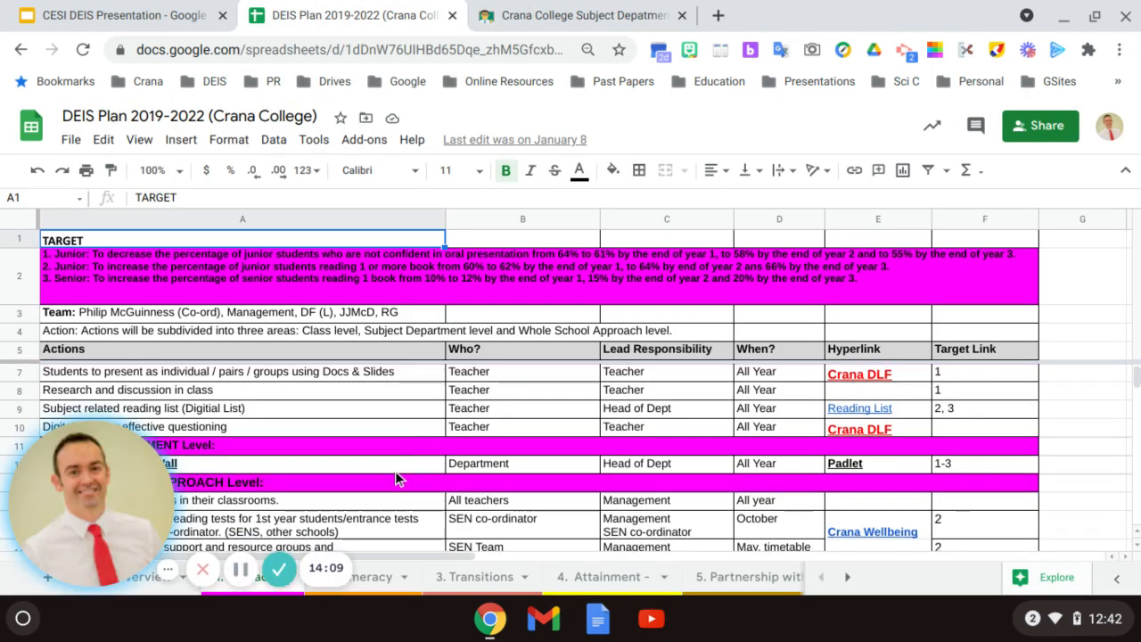
{"action": "scroll", "coordinate": [395, 471], "scroll_direction": "down", "scroll_amount": 2}
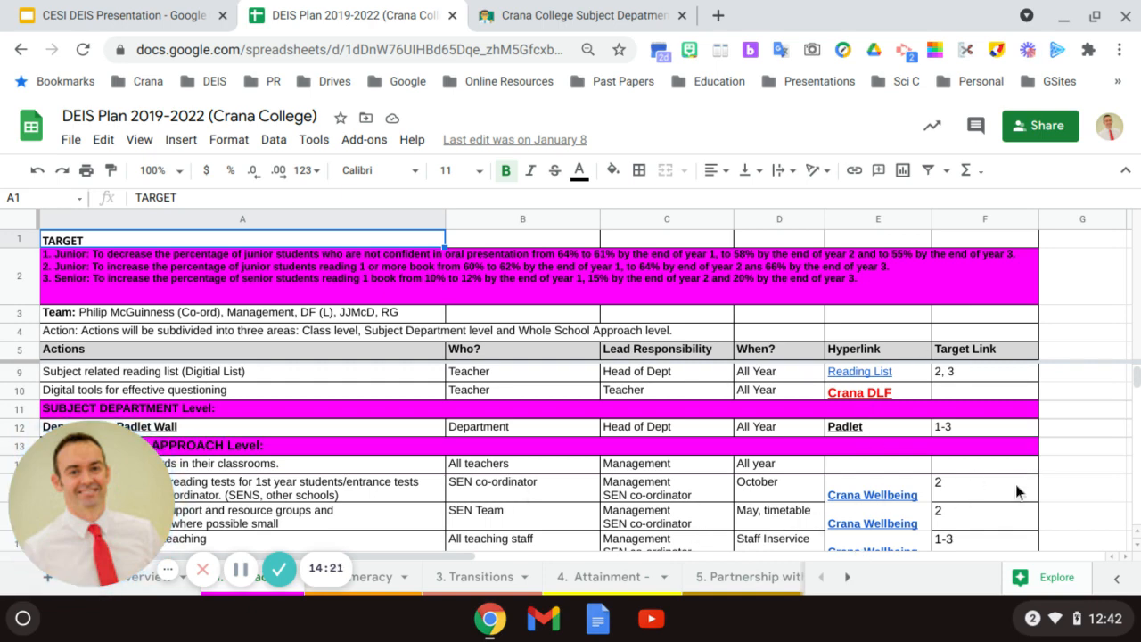
{"action": "scroll", "coordinate": [240, 432], "scroll_direction": "down", "scroll_amount": 1}
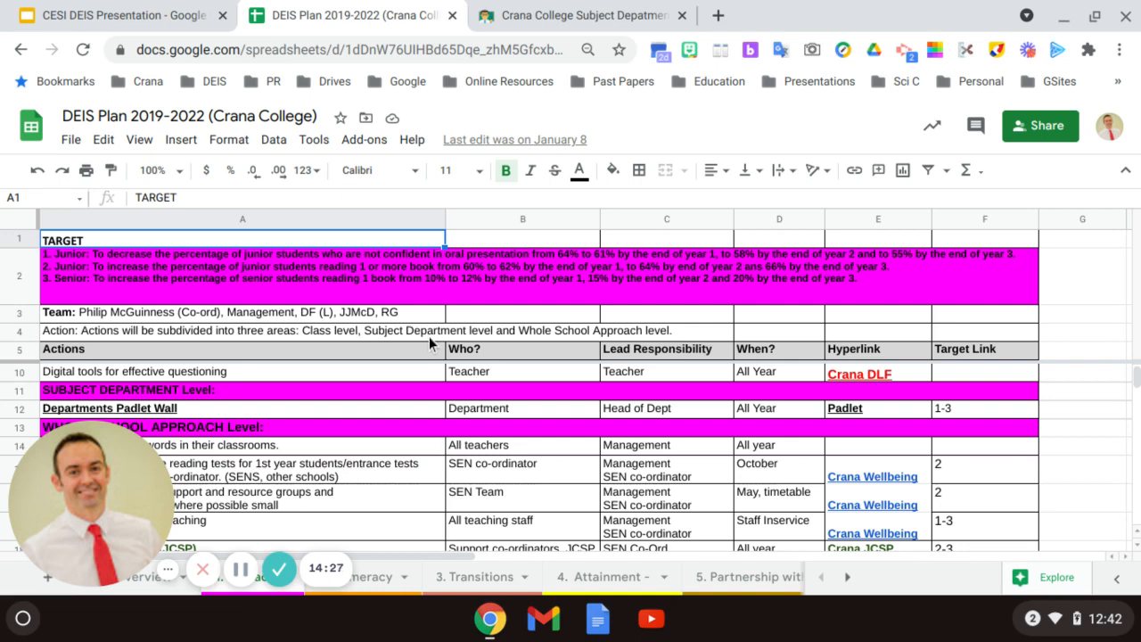
{"action": "scroll", "coordinate": [460, 428], "scroll_direction": "down", "scroll_amount": 1}
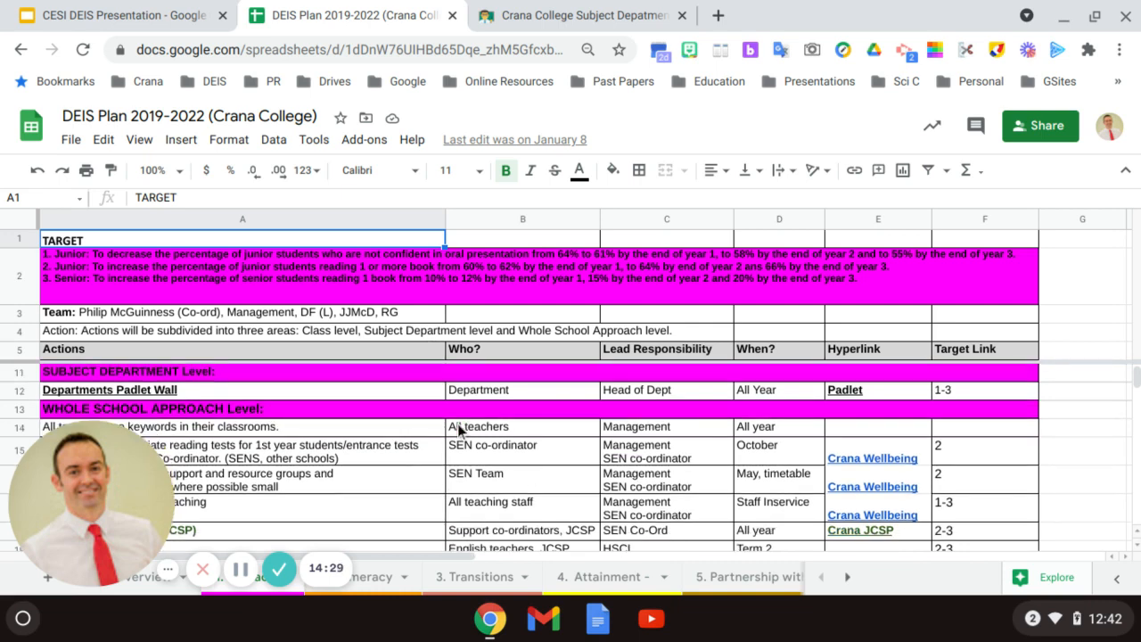
{"action": "scroll", "coordinate": [460, 430], "scroll_direction": "down", "scroll_amount": 2}
{"action": "scroll", "coordinate": [460, 430], "scroll_direction": "down", "scroll_amount": 2}
{"action": "scroll", "coordinate": [460, 430], "scroll_direction": "down", "scroll_amount": 1}
{"action": "scroll", "coordinate": [460, 430], "scroll_direction": "down", "scroll_amount": 2}
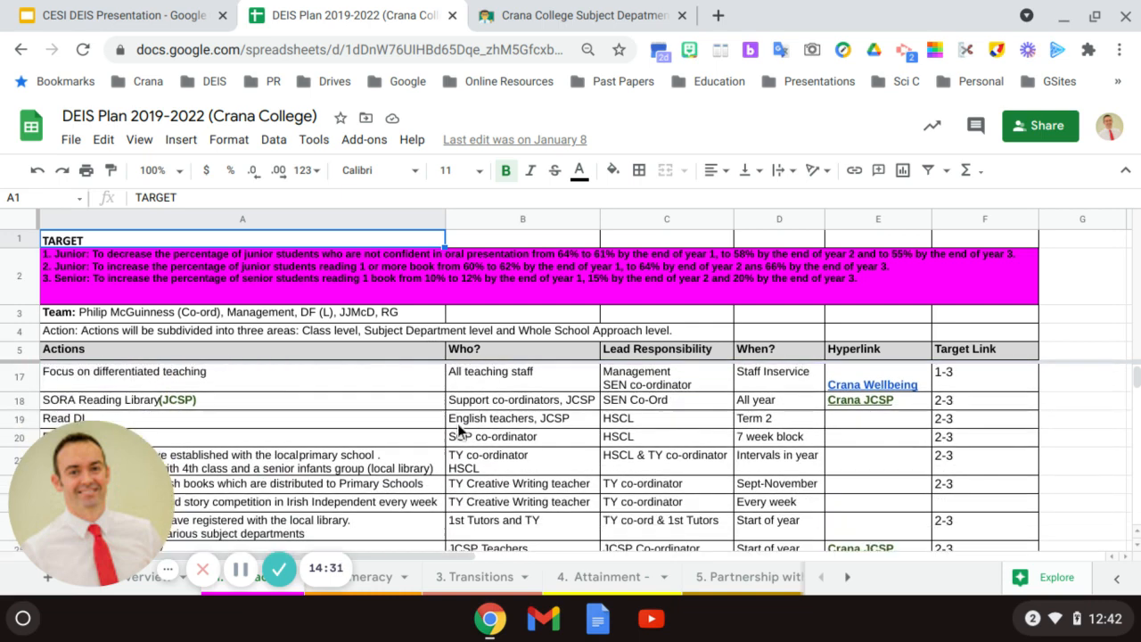
{"action": "scroll", "coordinate": [460, 429], "scroll_direction": "down", "scroll_amount": 1}
{"action": "scroll", "coordinate": [460, 430], "scroll_direction": "down", "scroll_amount": 1}
{"action": "scroll", "coordinate": [460, 430], "scroll_direction": "down", "scroll_amount": 1}
{"action": "scroll", "coordinate": [455, 432], "scroll_direction": "down", "scroll_amount": 2}
{"action": "scroll", "coordinate": [454, 432], "scroll_direction": "down", "scroll_amount": 2}
{"action": "scroll", "coordinate": [455, 431], "scroll_direction": "down", "scroll_amount": 1}
{"action": "scroll", "coordinate": [454, 431], "scroll_direction": "down", "scroll_amount": 1}
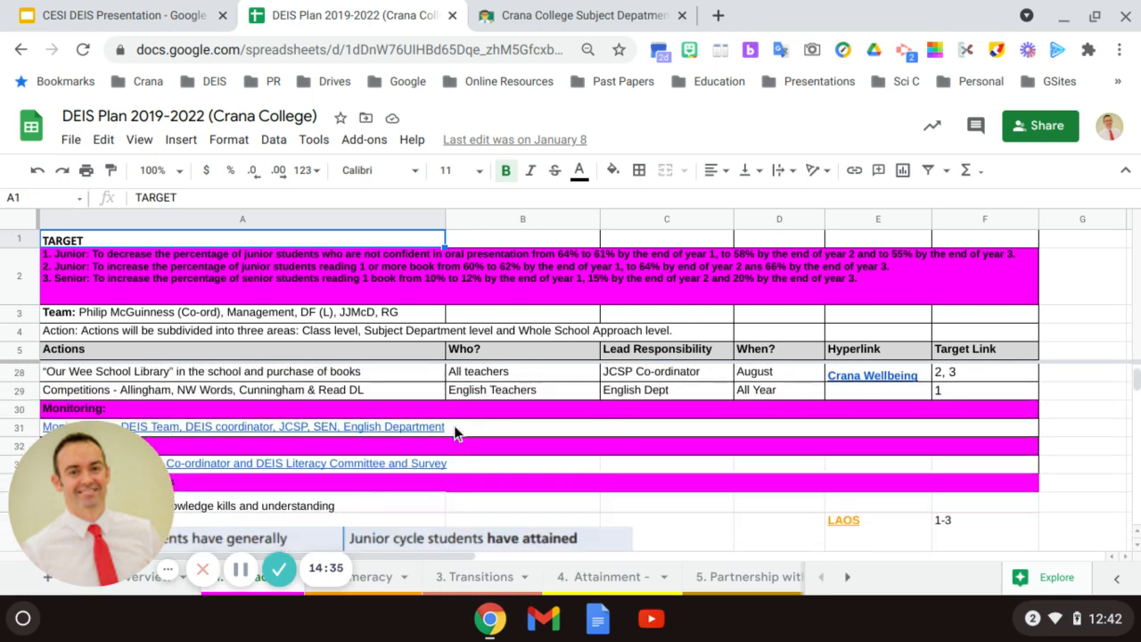
{"action": "scroll", "coordinate": [453, 432], "scroll_direction": "down", "scroll_amount": 1}
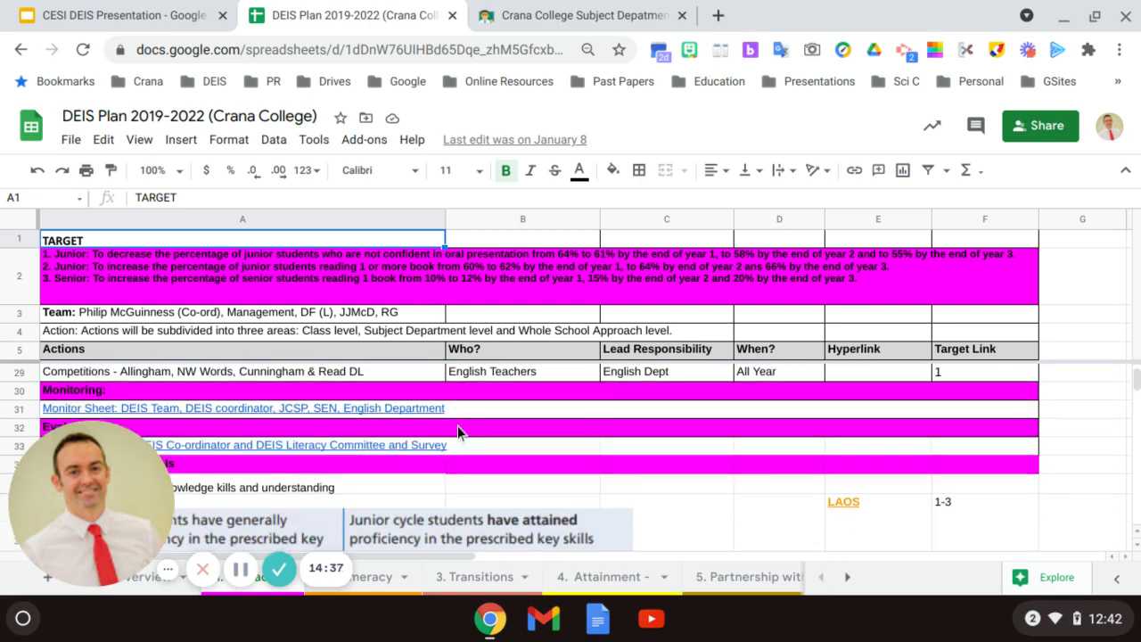
{"action": "scroll", "coordinate": [457, 431], "scroll_direction": "down", "scroll_amount": 1}
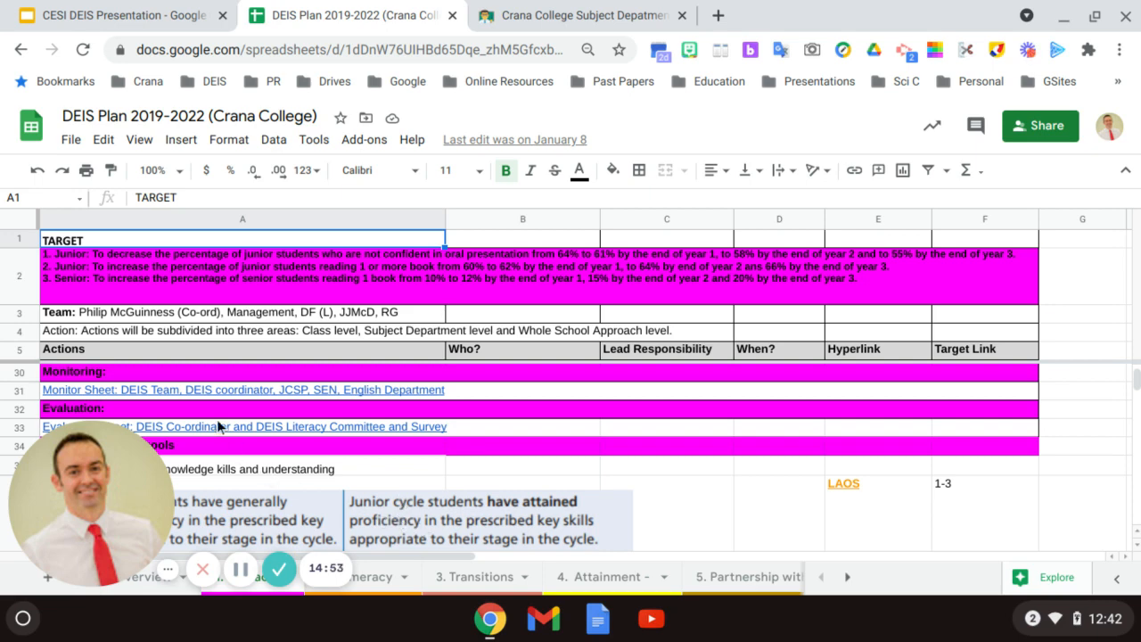
{"action": "mouse_move", "coordinate": [243, 408]}
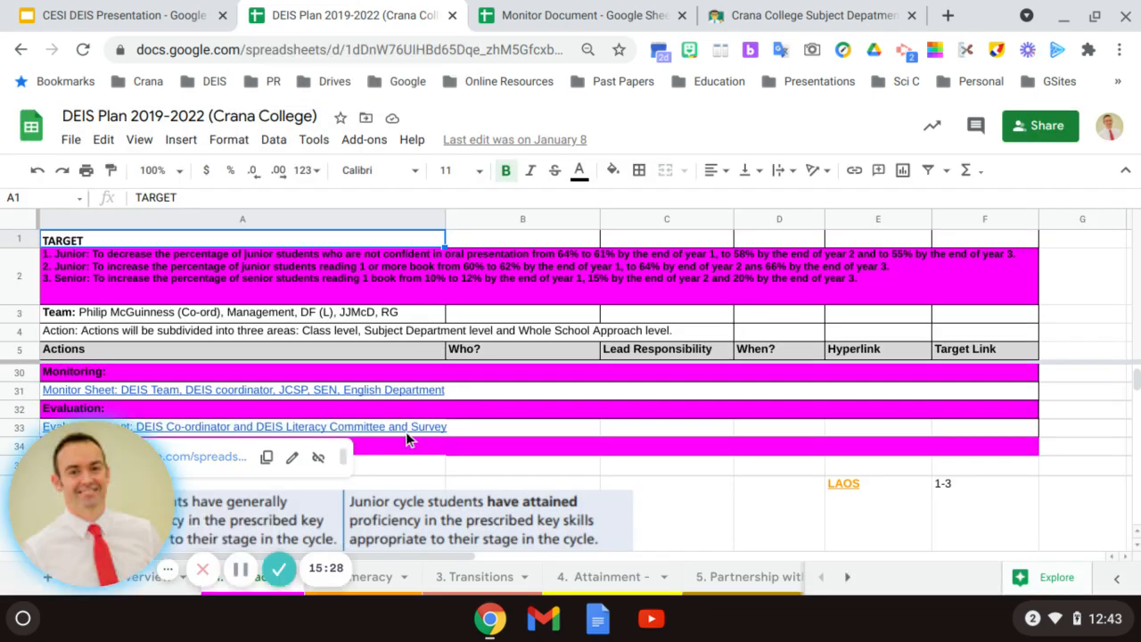
Step: Preview the Evaluation Sheet link in row 33 of the literacy sheet
{"action": "left_click", "coordinate": [406, 432]}
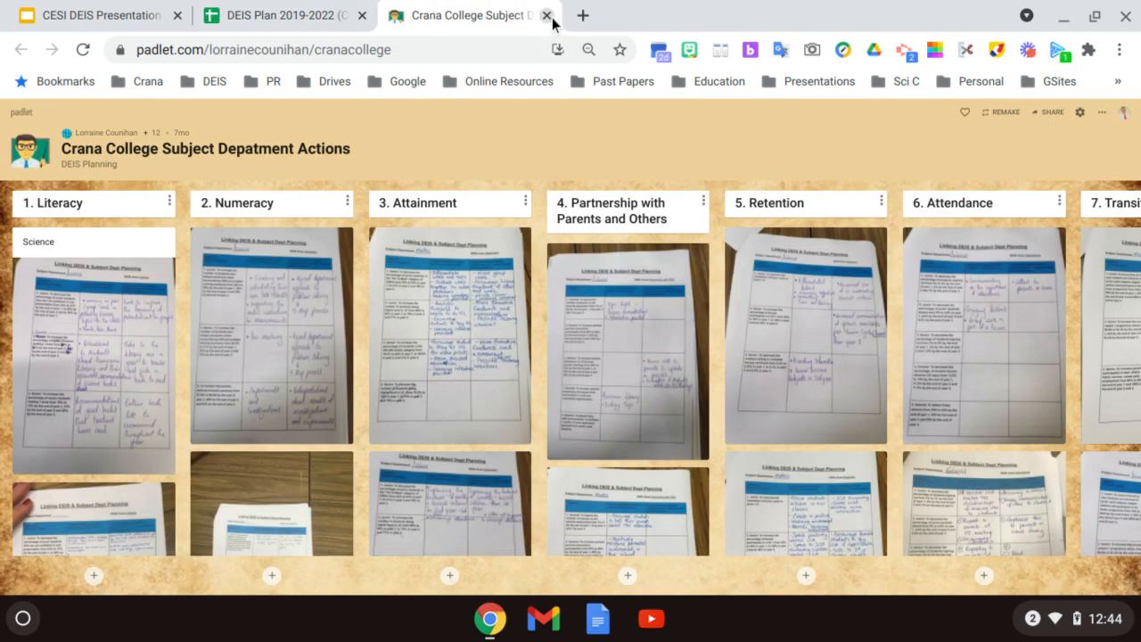
Step: Close the Crana College subject department actions Padlet board tab
{"action": "left_click", "coordinate": [547, 15]}
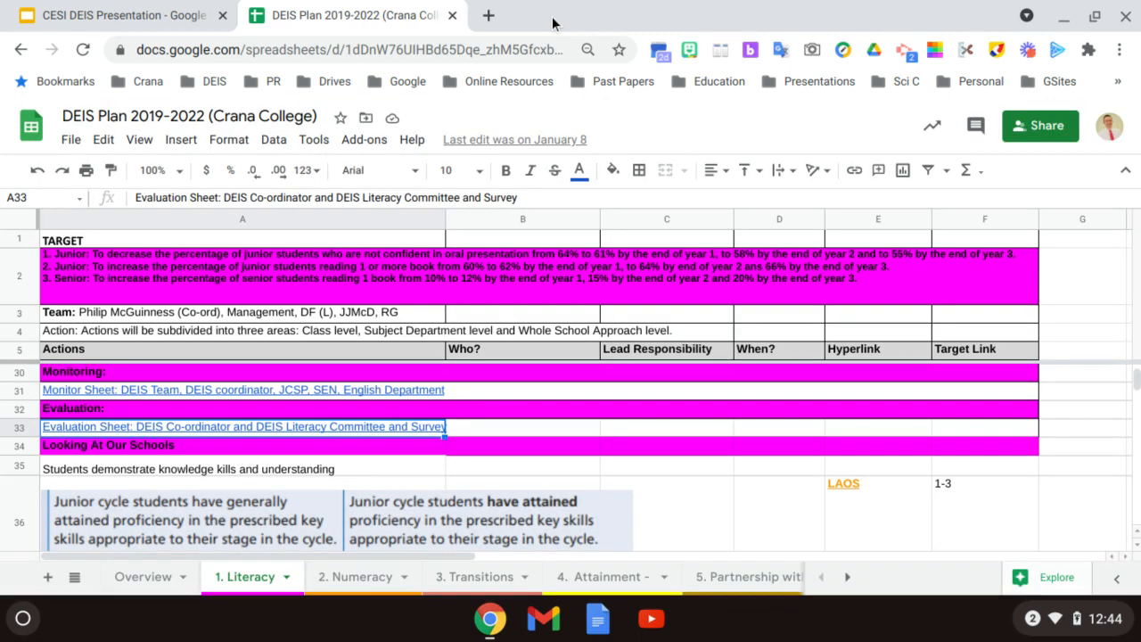